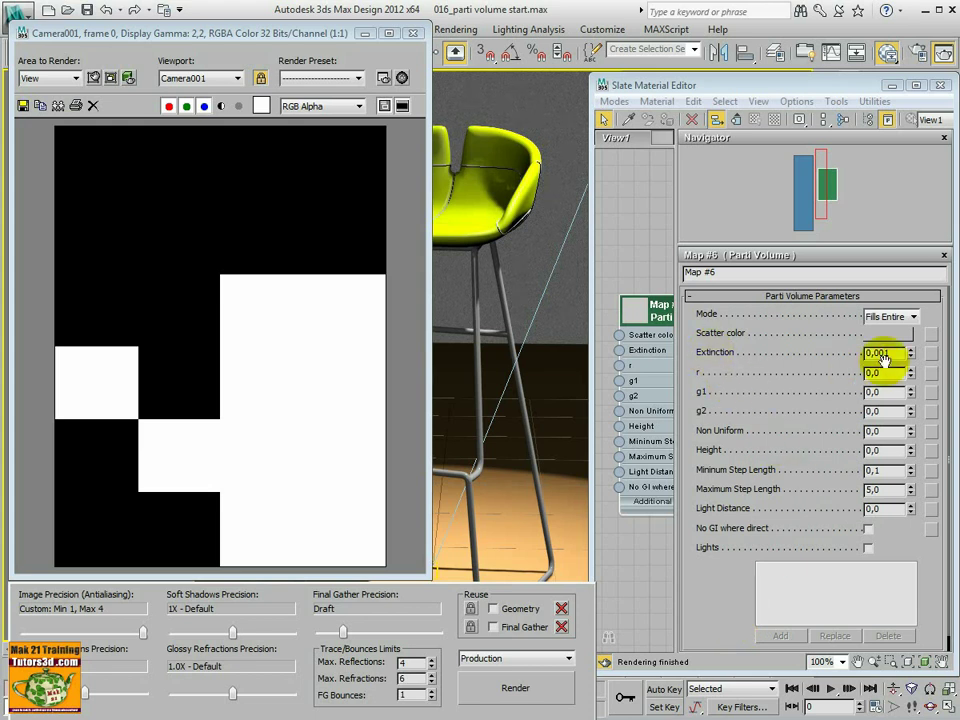
Test-render the fog, enter 0,041 as the Parti Volume Extinction, and close the render preview
drag(910, 350, 911, 351)
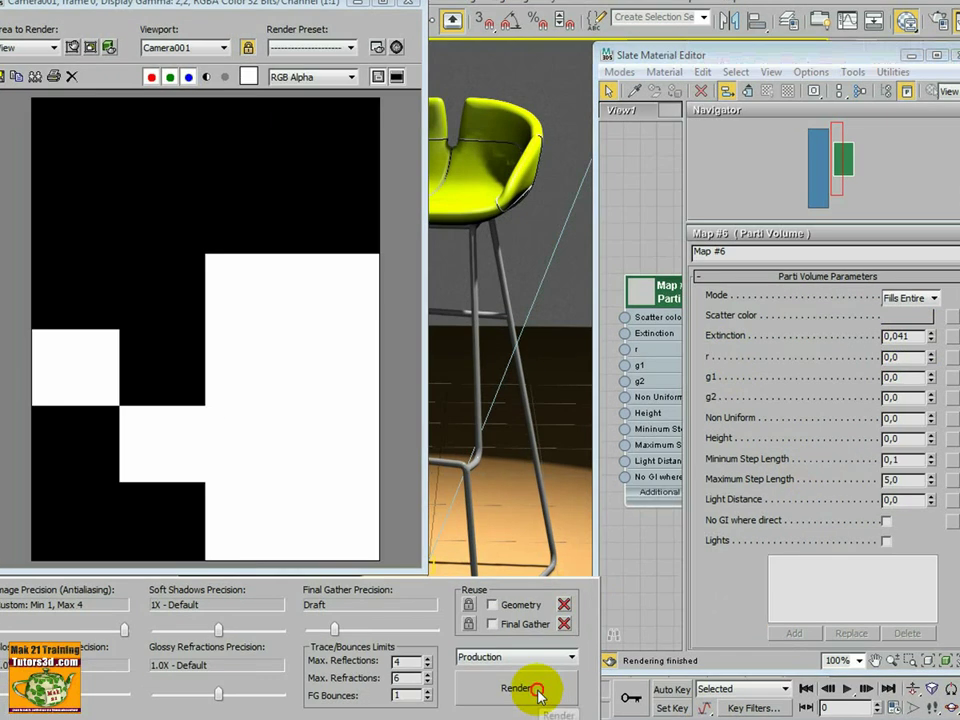
click(537, 694)
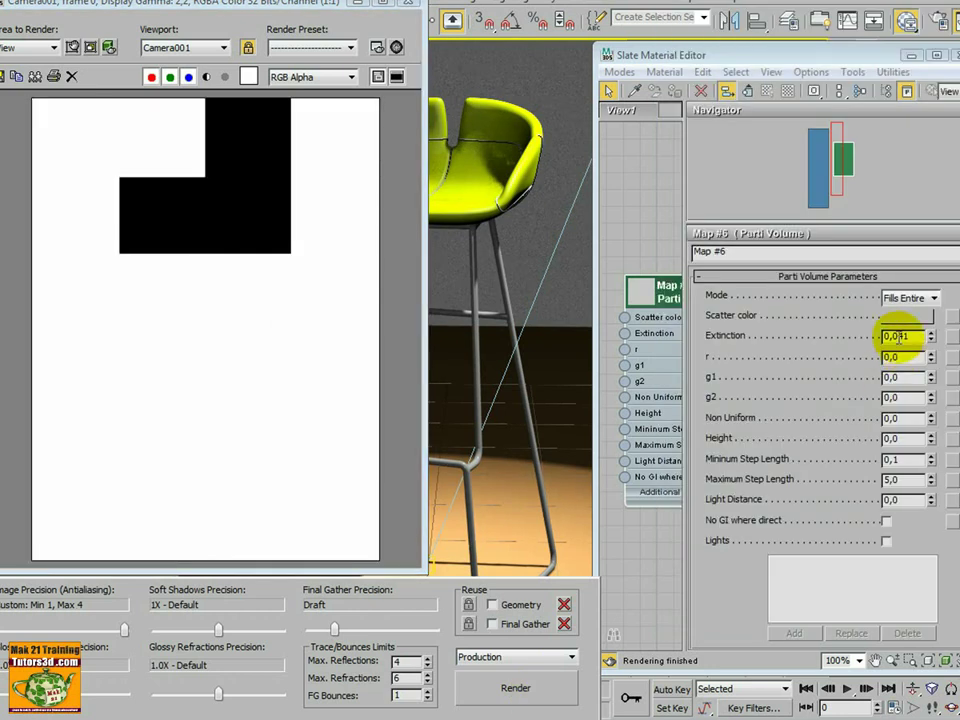
drag(900, 336, 908, 350)
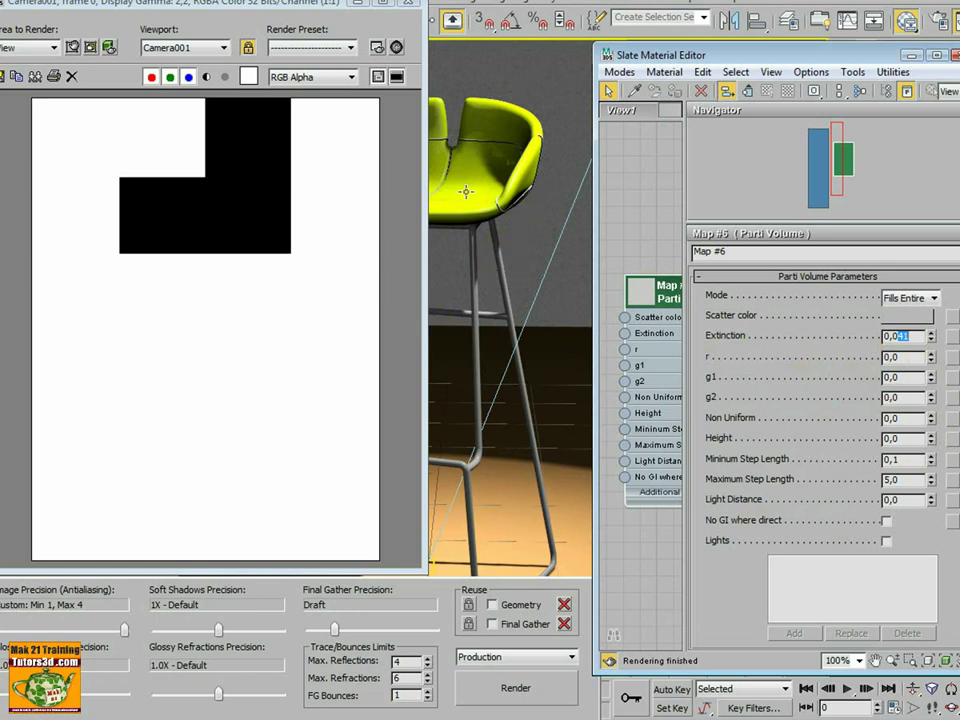
click(408, 5)
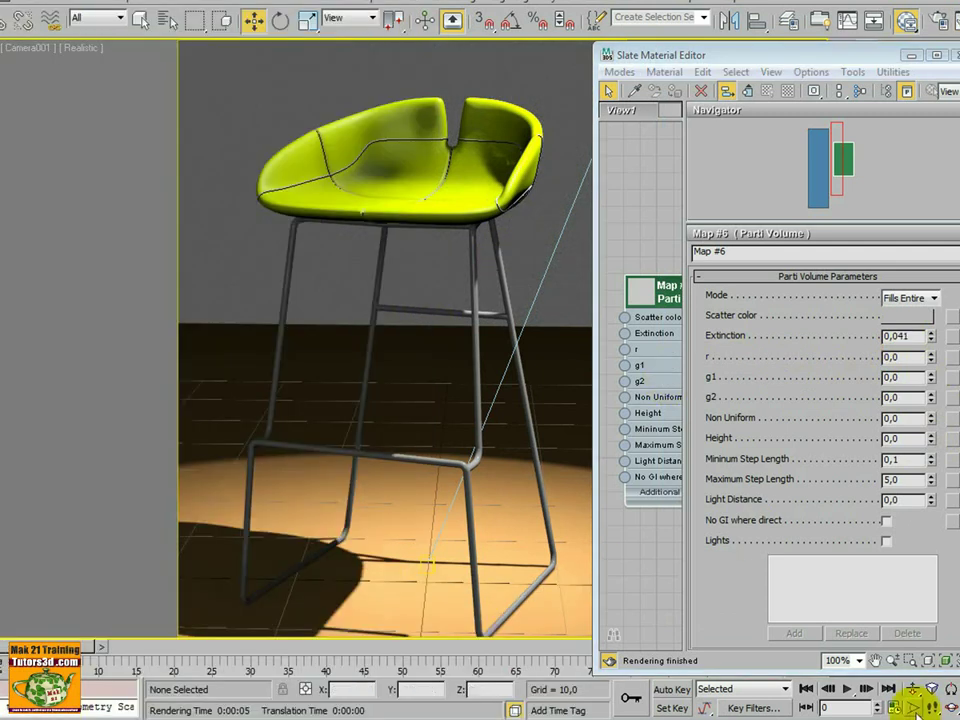
Maximize the Perspective viewport and orbit around the dome, floor, stool and spotlight
key(alt+w)
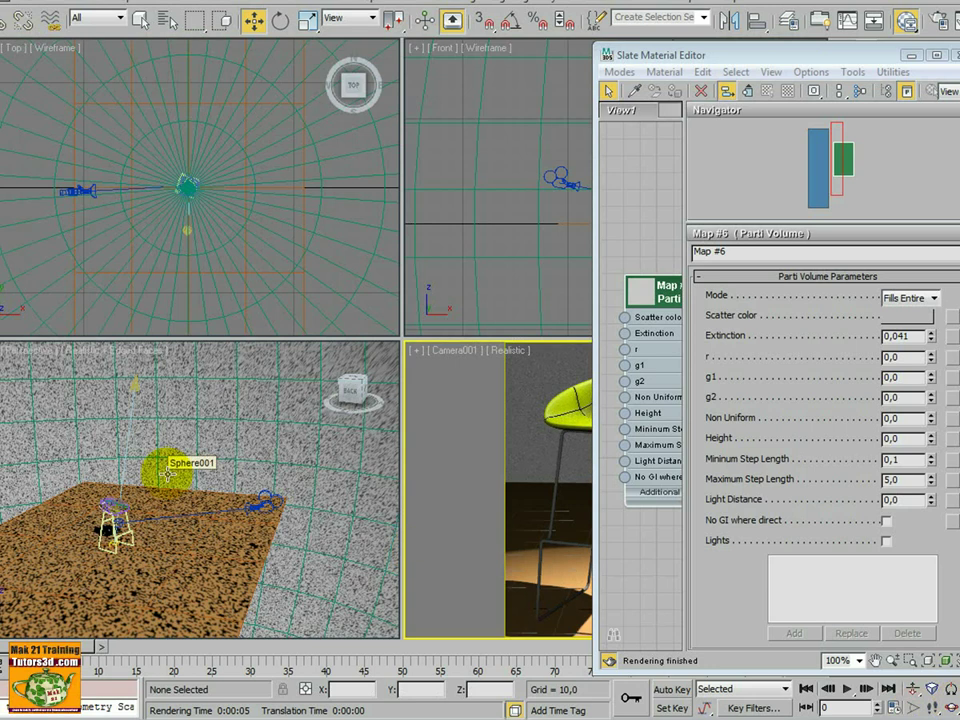
key(alt+w)
key(alt+w)
click(205, 440)
key(alt+w)
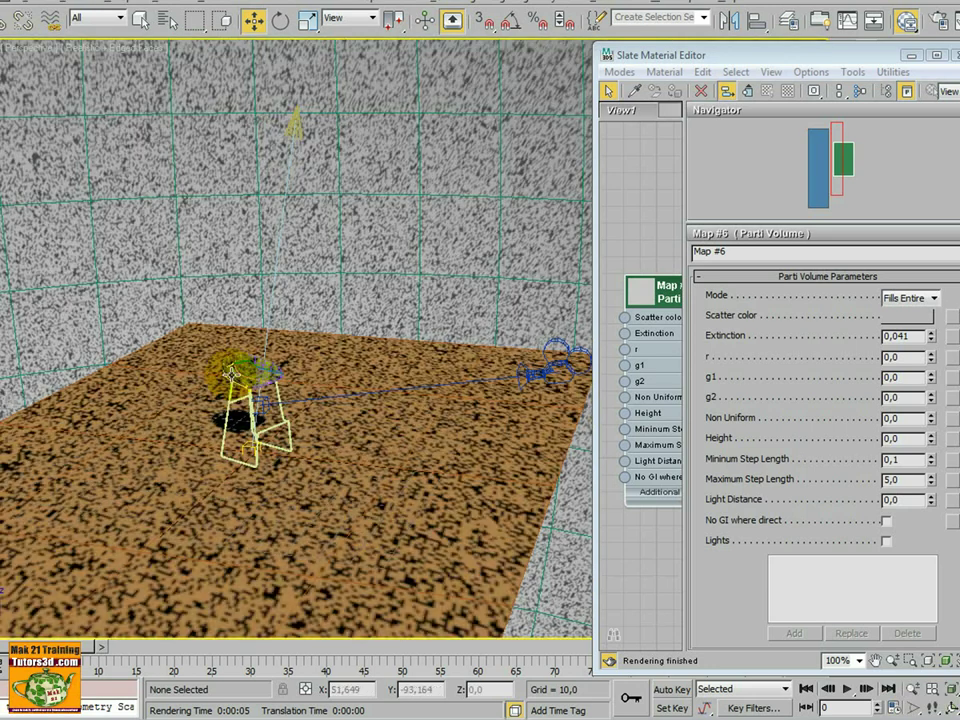
click(300, 122)
mouse_move(364, 236)
alt+middle_down()
mouse_move(381, 253)
mouse_move(217, 265)
mouse_move(154, 356)
mouse_move(300, 326)
alt+middle_up()
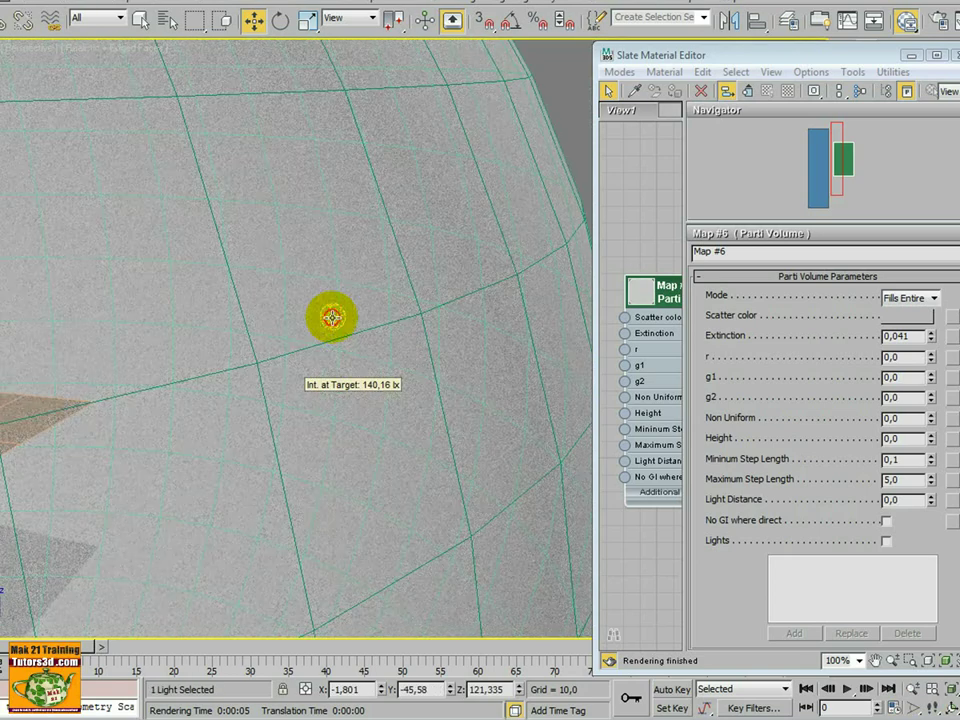
click(445, 388)
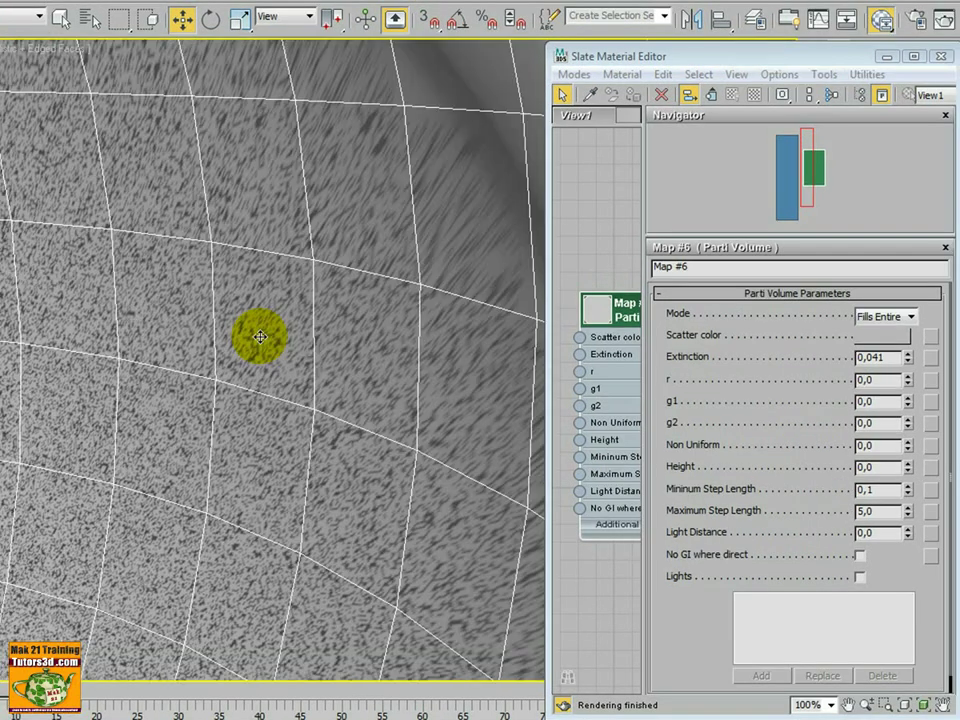
mouse_move(259, 337)
alt+middle_down()
mouse_move(51, 300)
mouse_move(283, 347)
mouse_move(142, 318)
mouse_move(208, 208)
alt+middle_up()
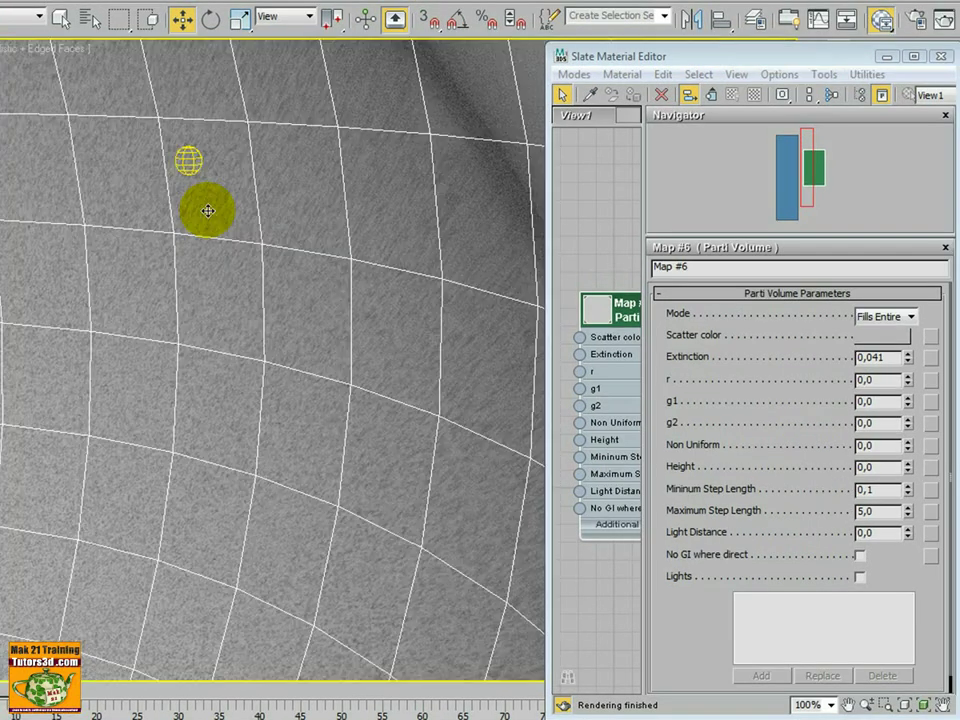
click(190, 157)
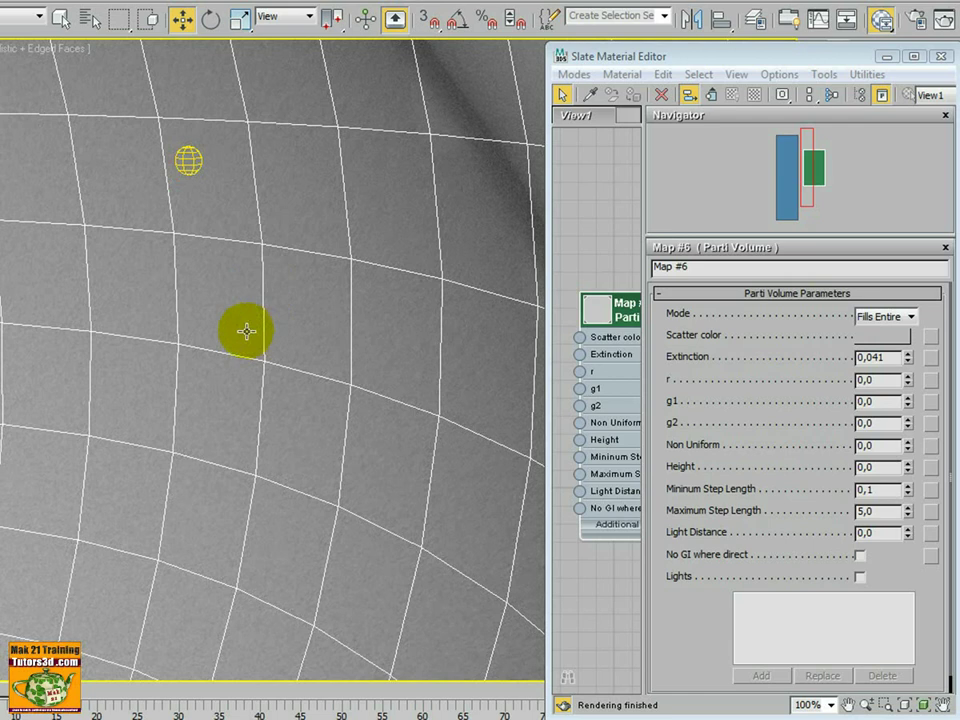
mouse_move(246, 332)
alt+middle_down()
mouse_move(197, 336)
mouse_move(433, 326)
mouse_move(272, 347)
mouse_move(311, 343)
mouse_move(289, 321)
mouse_move(321, 332)
alt+middle_up()
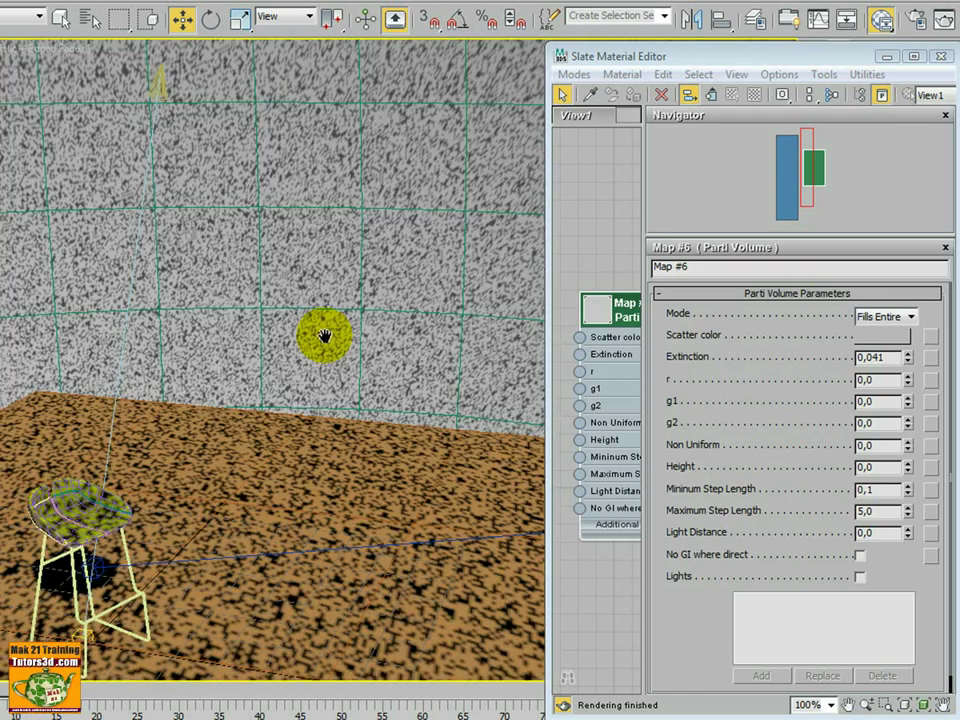
Enable Lights in Parti Volume Parameters and add the TPhotometricLight001 spotlight
click(860, 577)
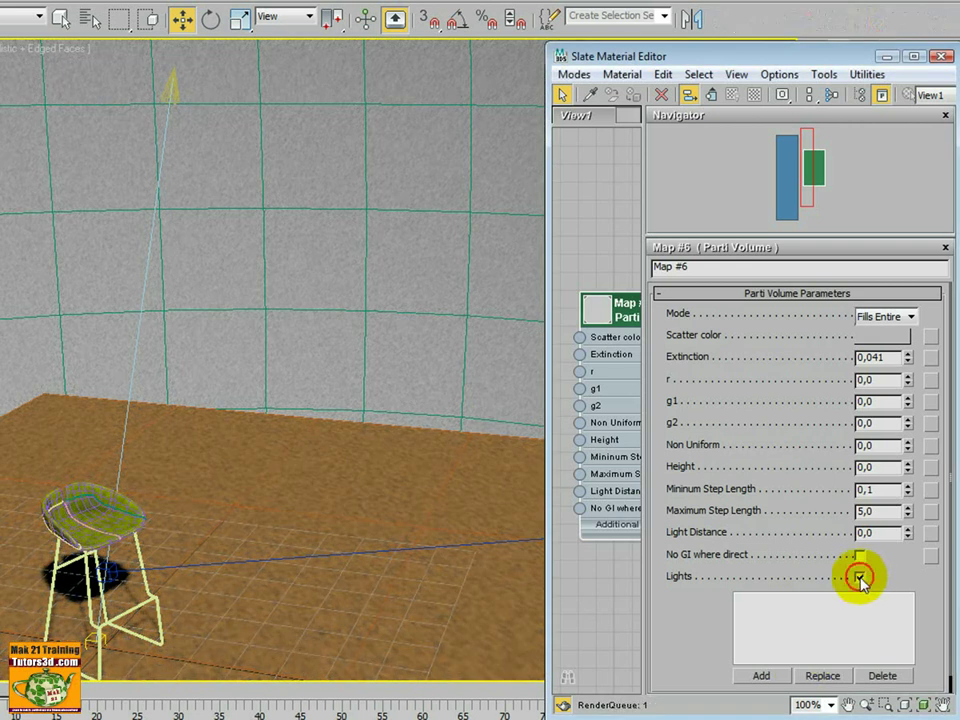
click(762, 676)
click(171, 97)
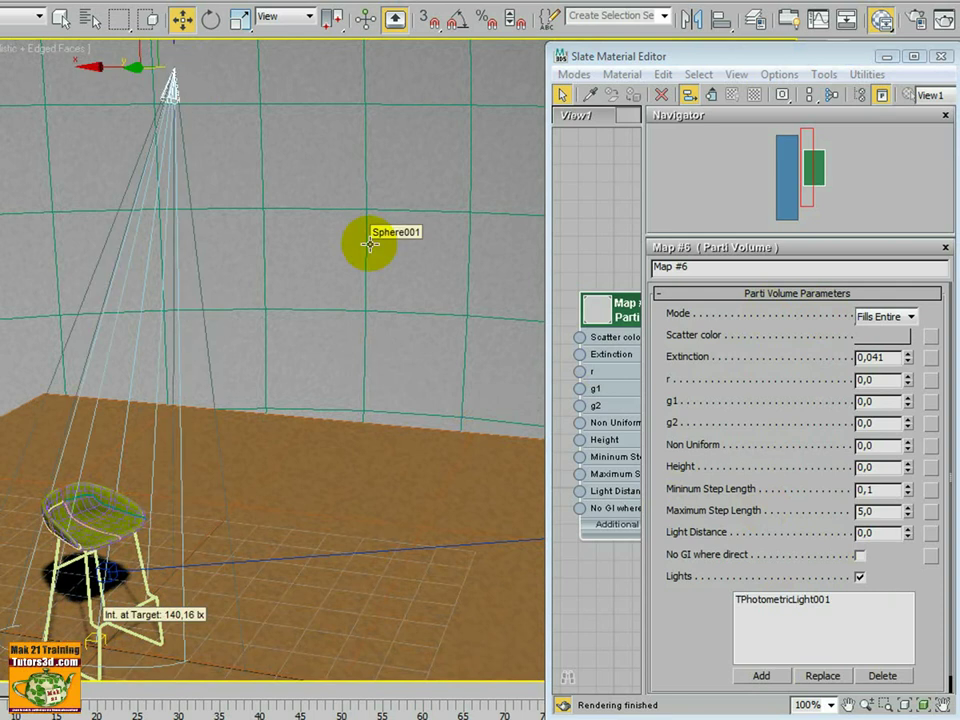
Maximize the Camera001 viewport and switch to the Select Object tool
key(alt+w)
click(469, 485)
key(alt+w)
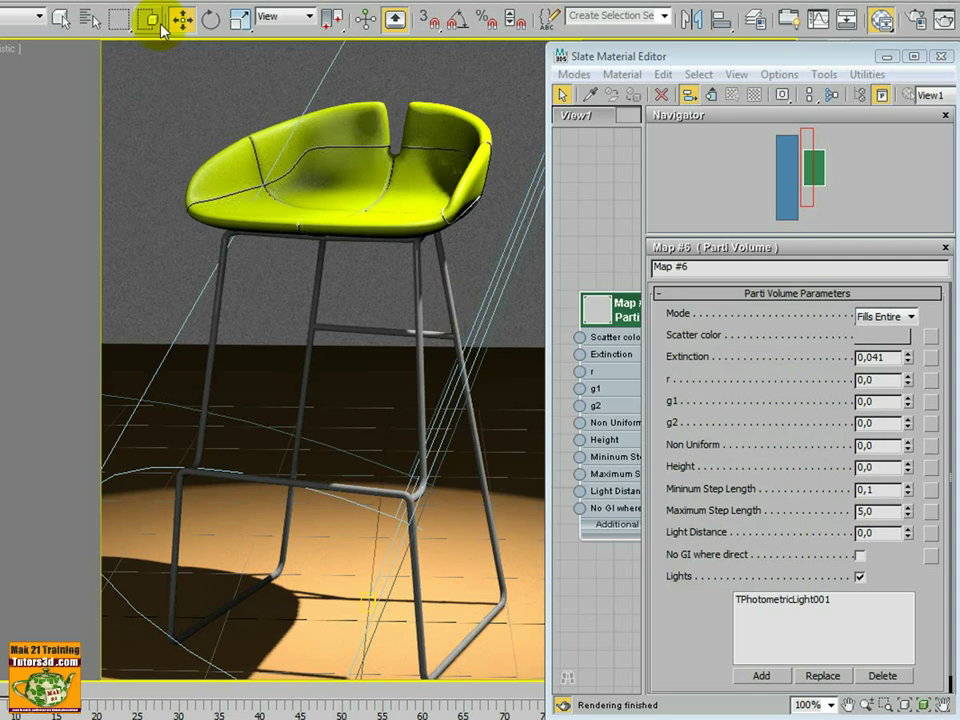
click(61, 17)
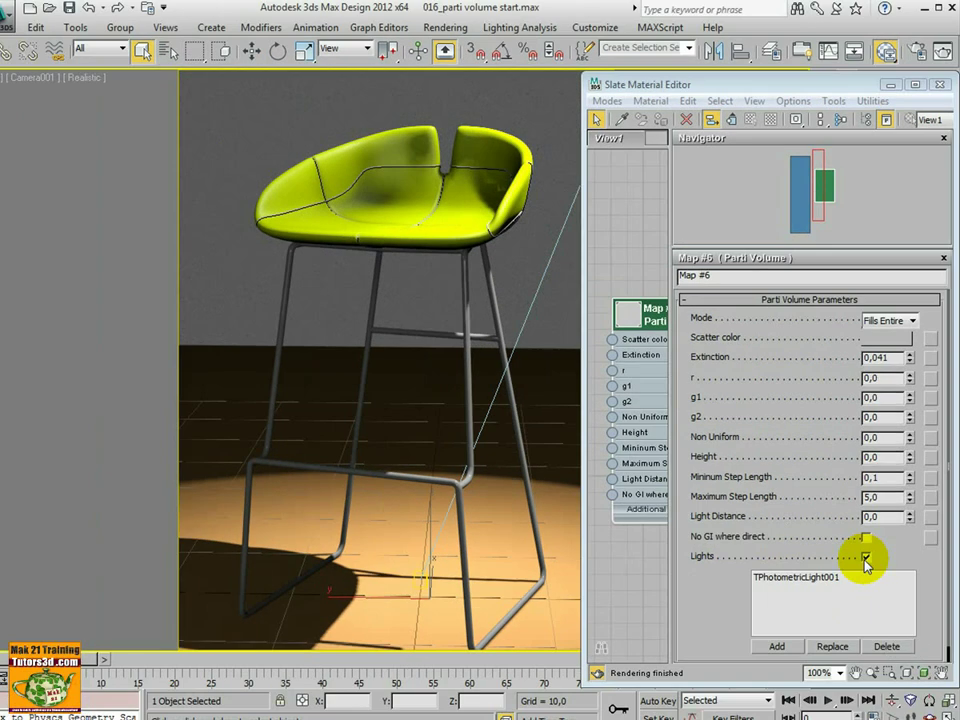
Render the camera view, then set Extinction to 0,05 and render again
click(942, 50)
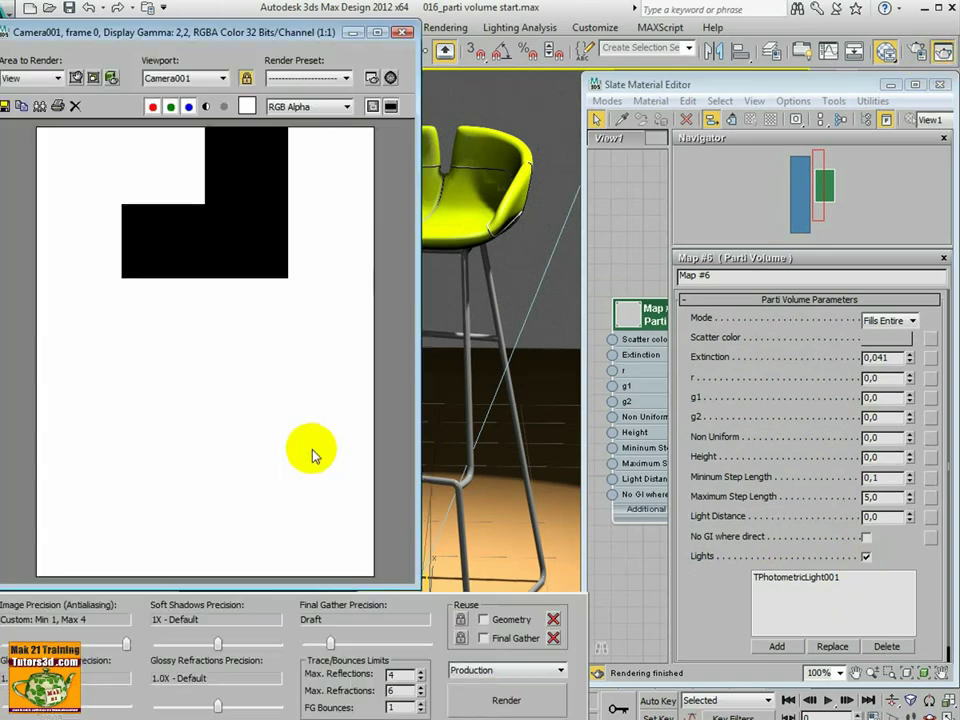
click(504, 703)
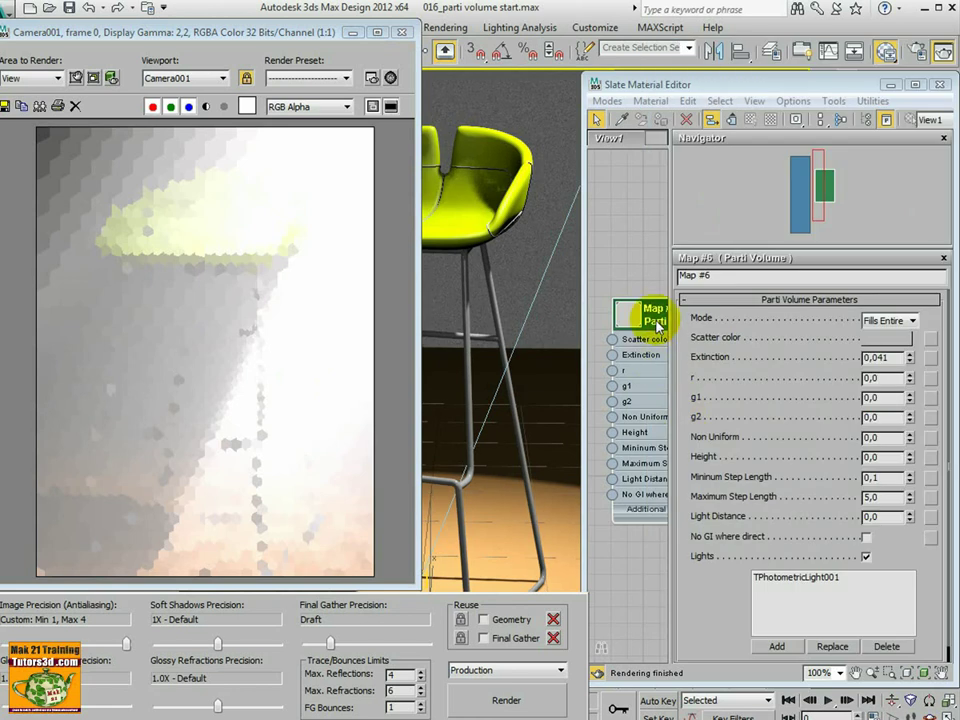
drag(876, 358, 893, 360)
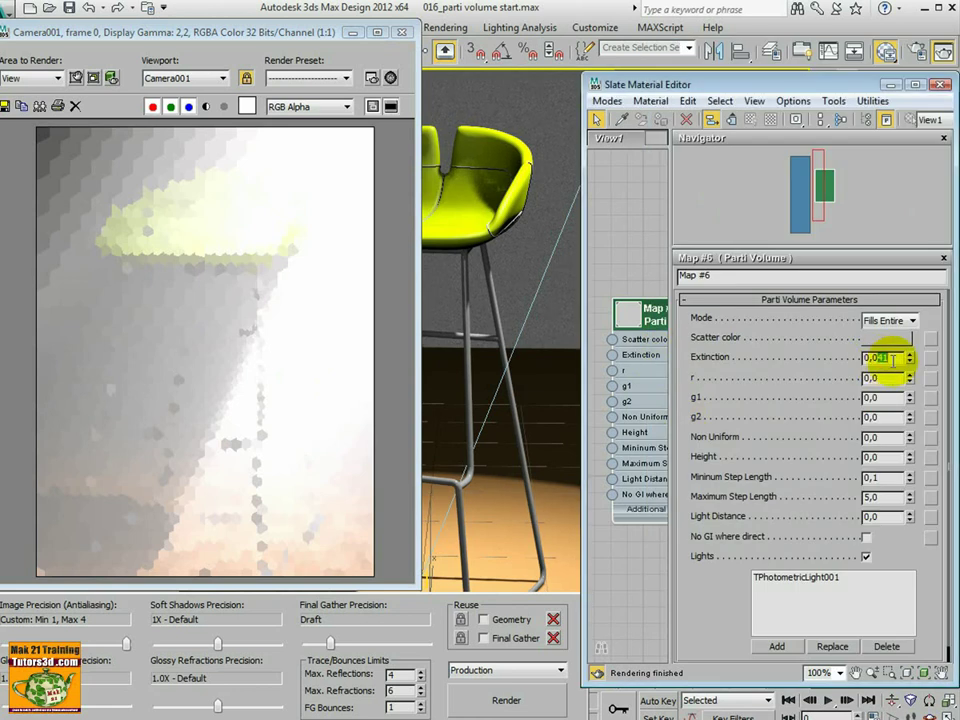
key(Return)
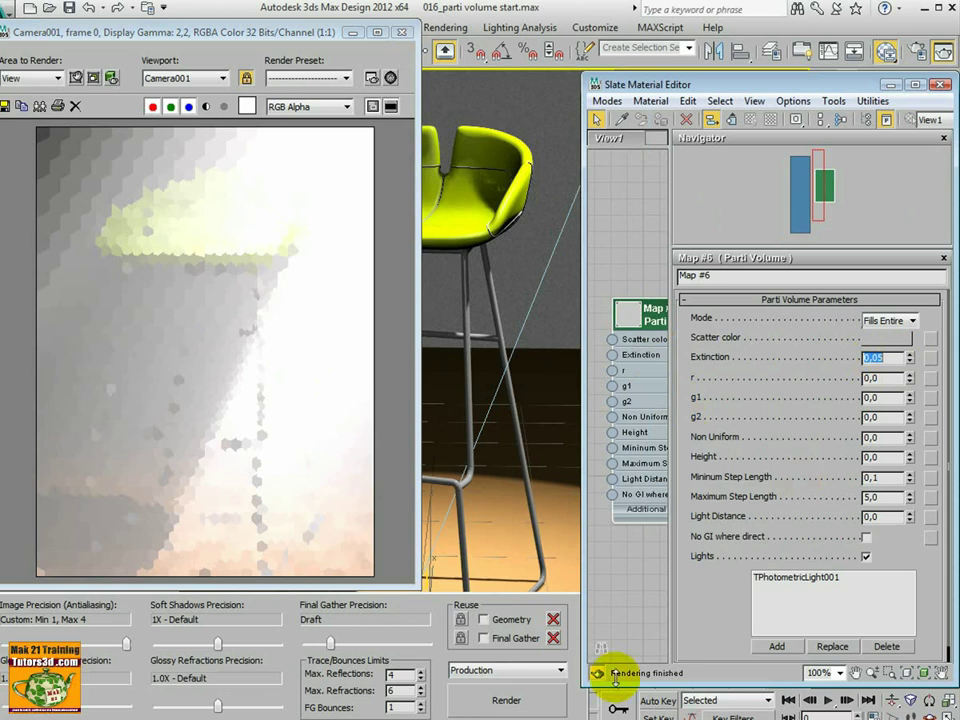
click(520, 702)
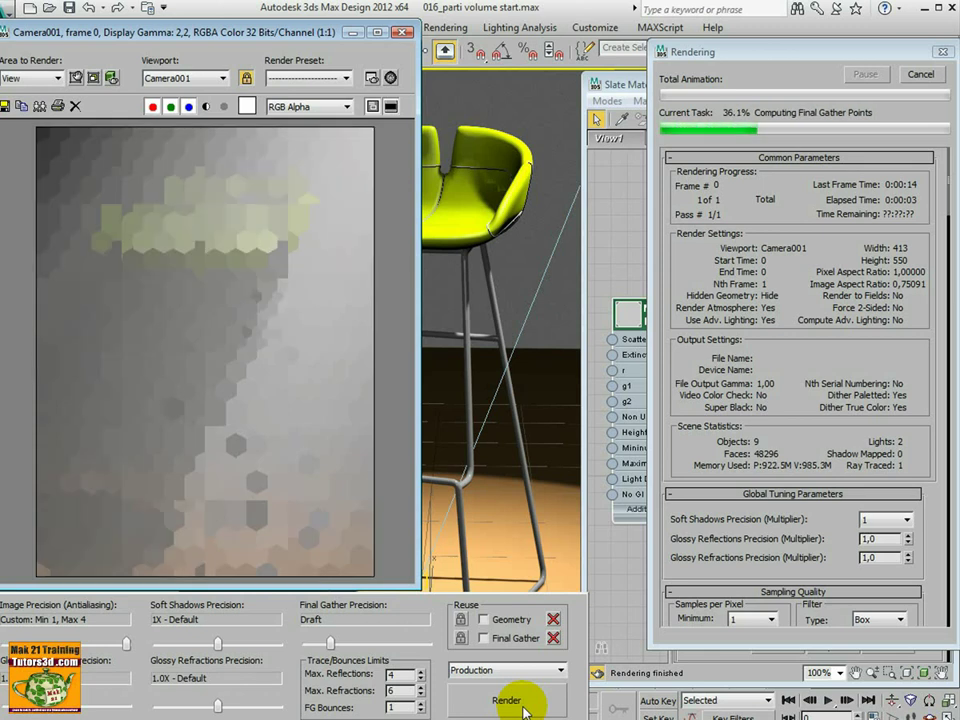
Cancel that render, change Extinction to 0,04 and render once more
click(920, 75)
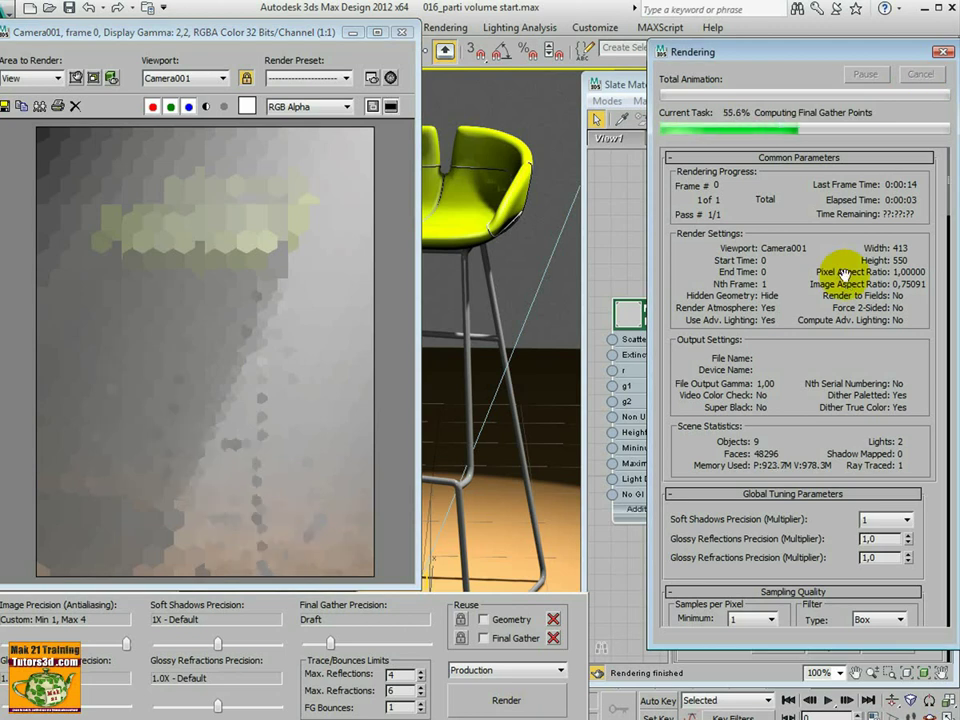
click(870, 358)
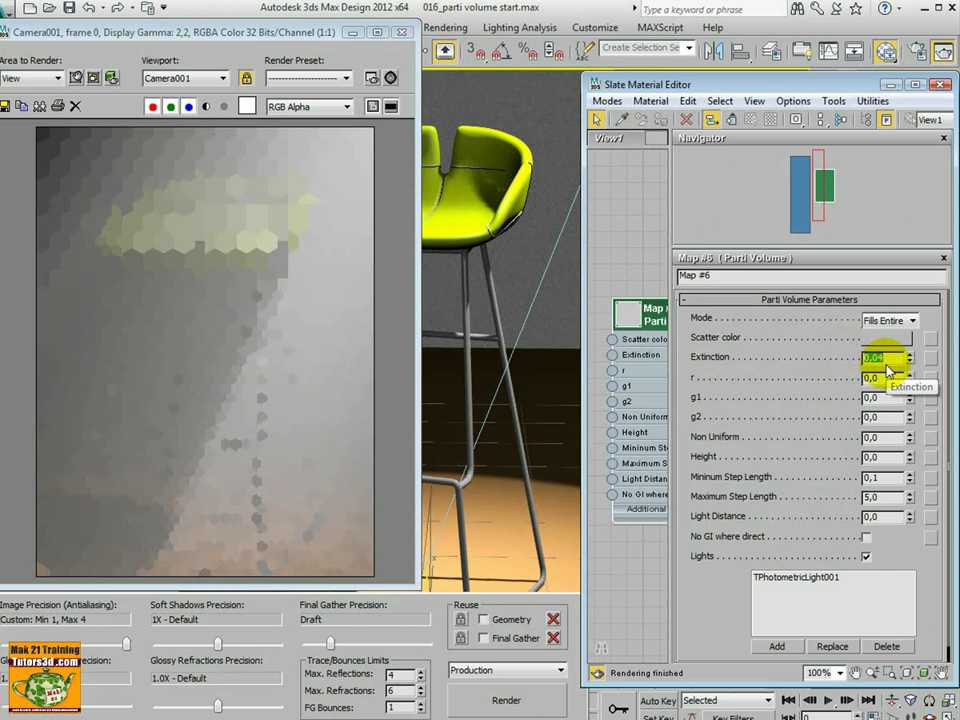
click(506, 700)
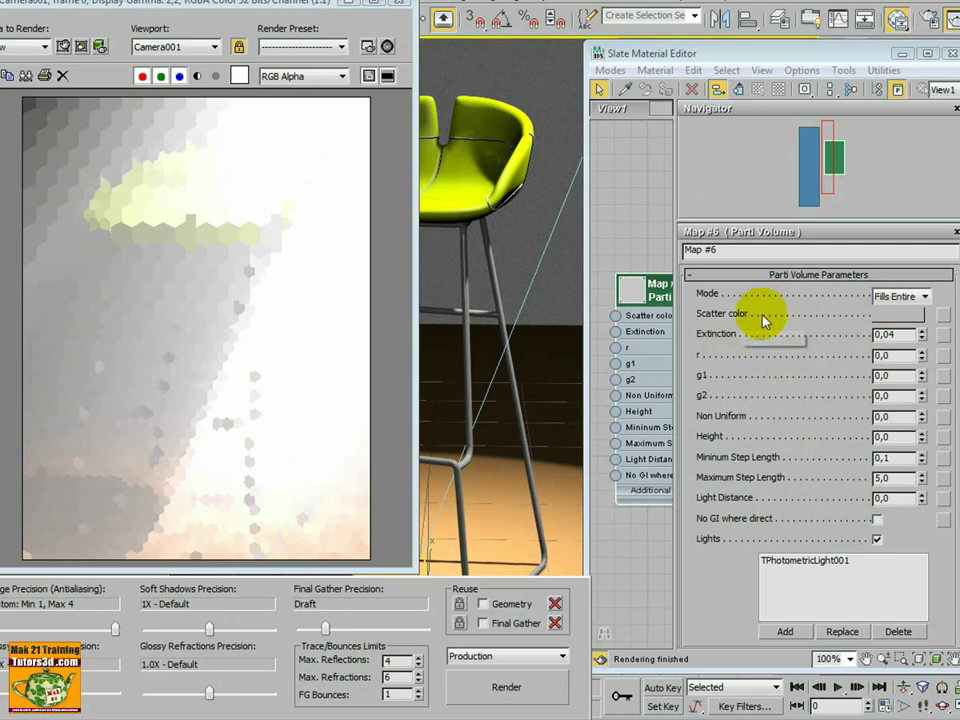
Try a light blue Parti Volume scatter colour, then discard it
click(893, 315)
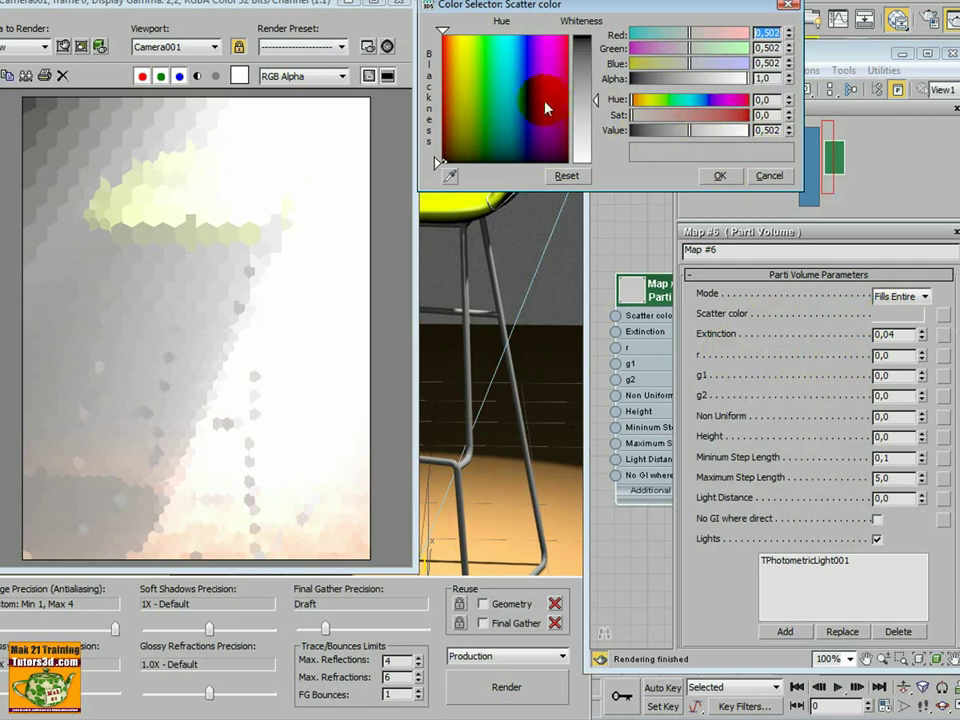
drag(553, 103, 514, 90)
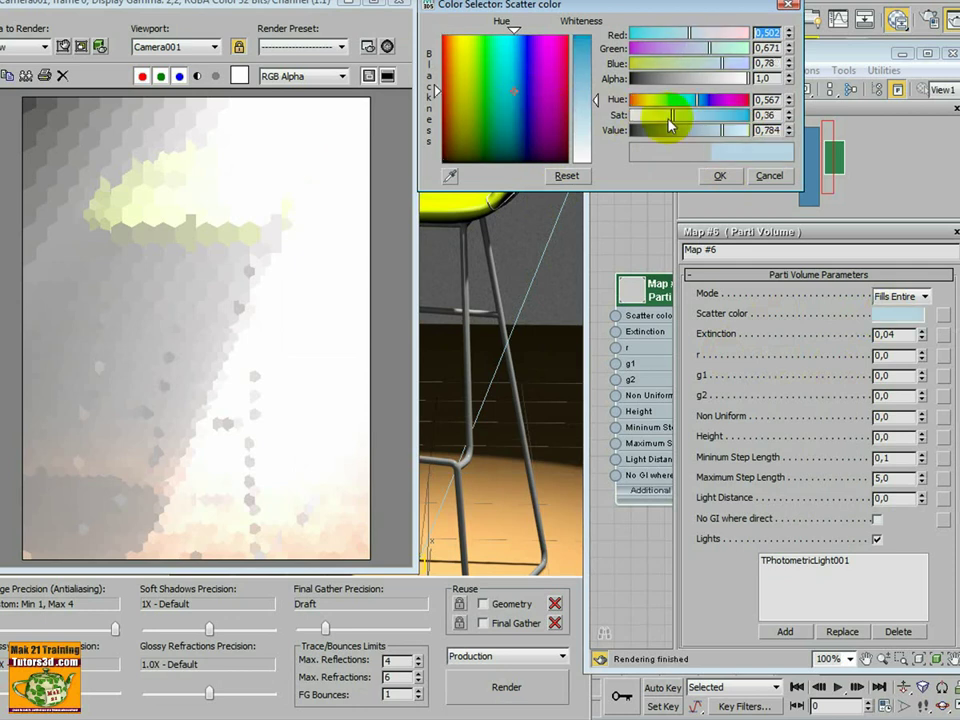
click(769, 177)
Set the scatter colour to a grey of about 0.34 and render
click(898, 314)
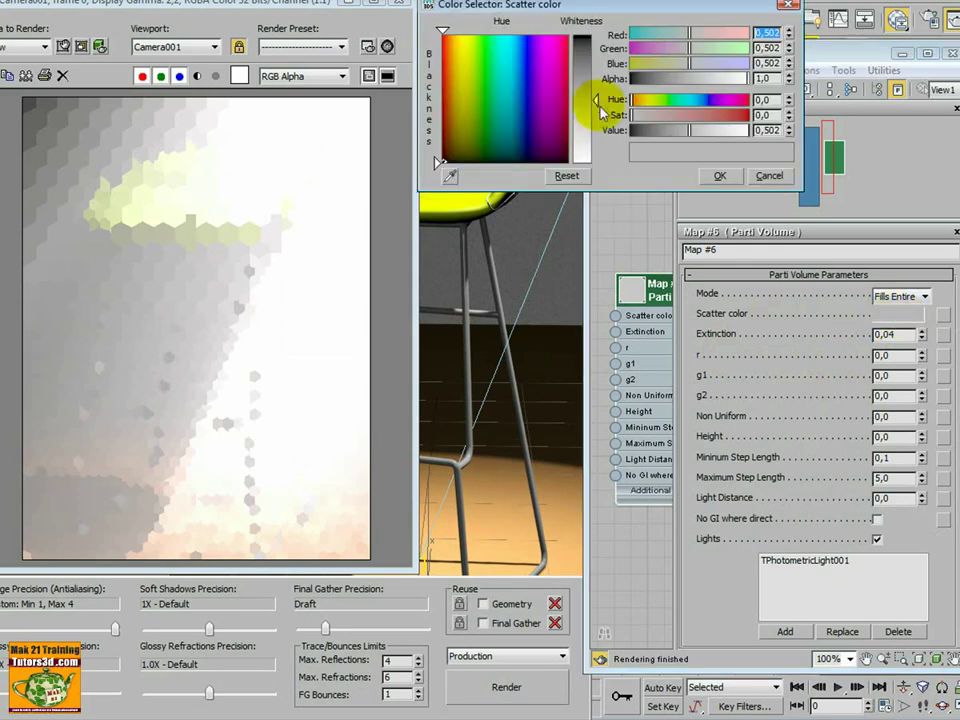
drag(596, 99, 596, 77)
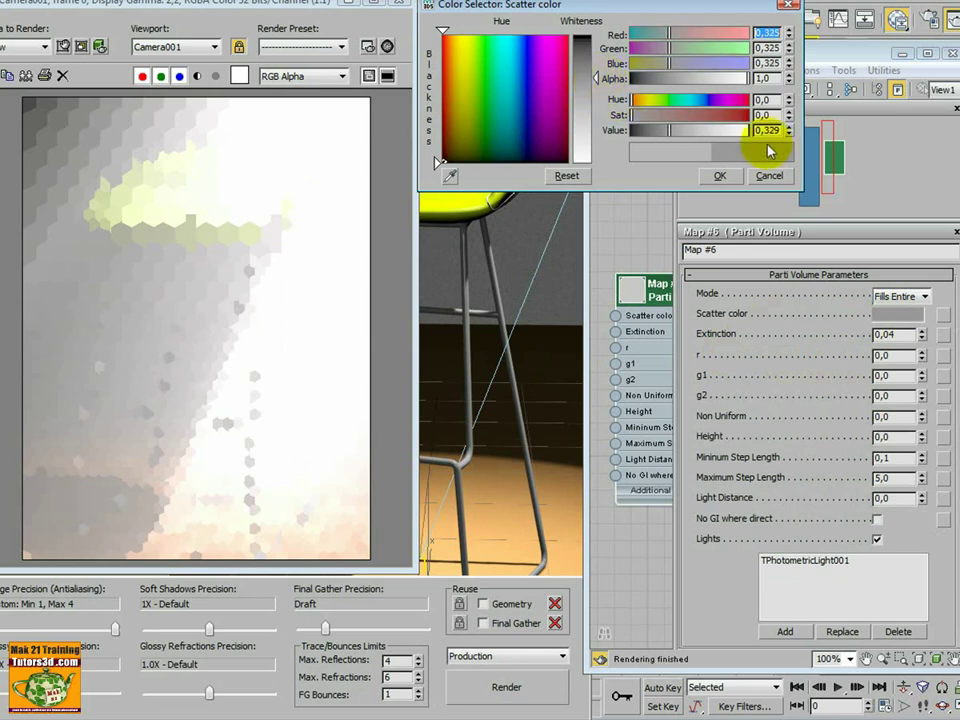
drag(596, 77, 596, 80)
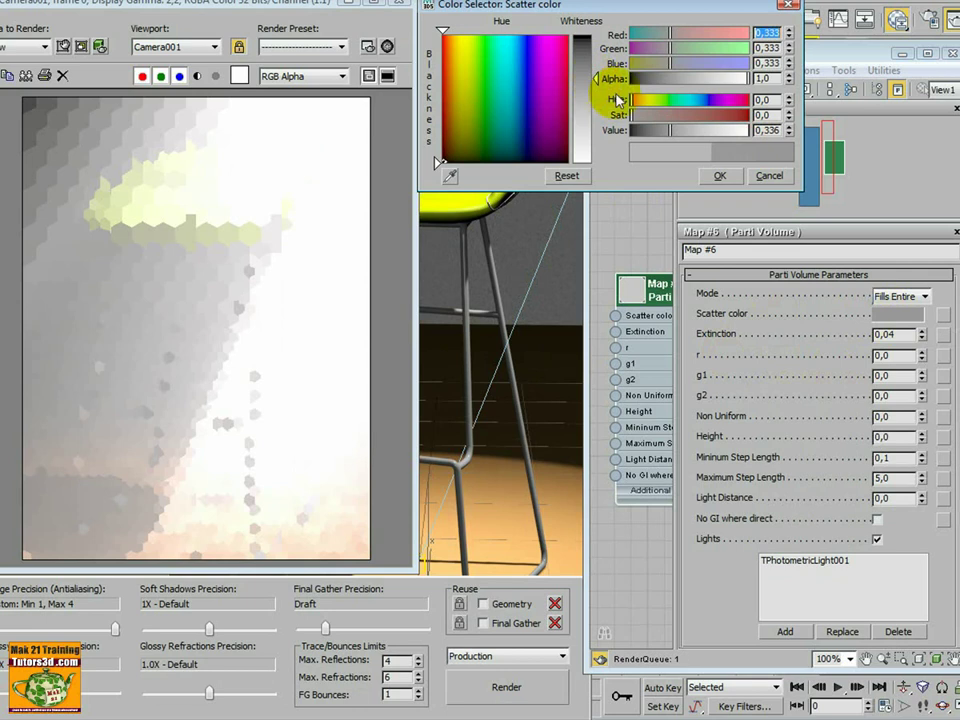
click(719, 176)
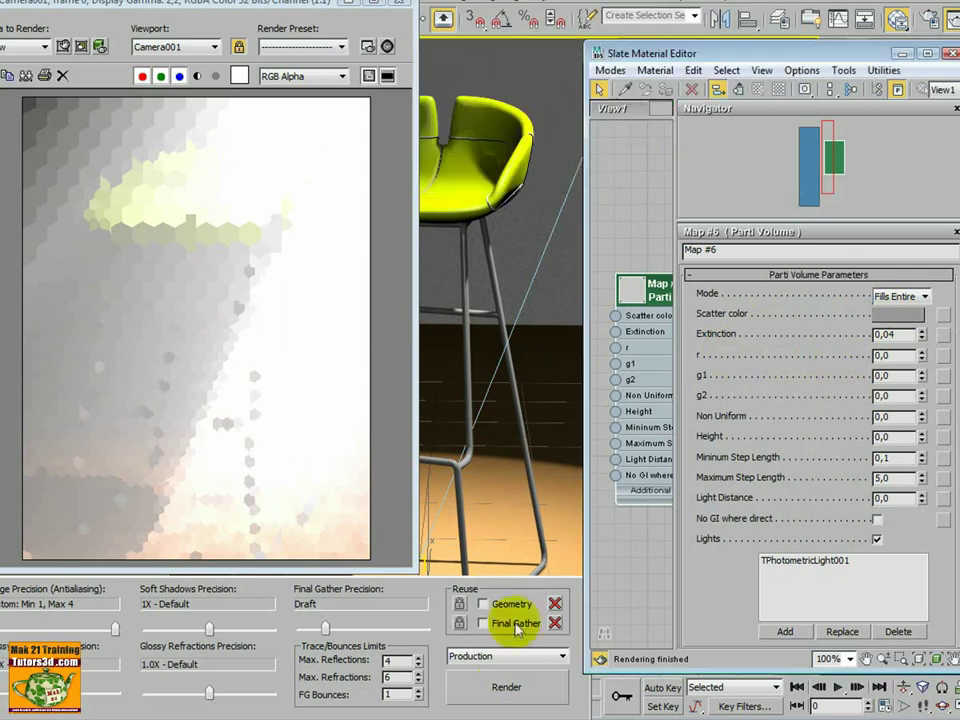
click(505, 688)
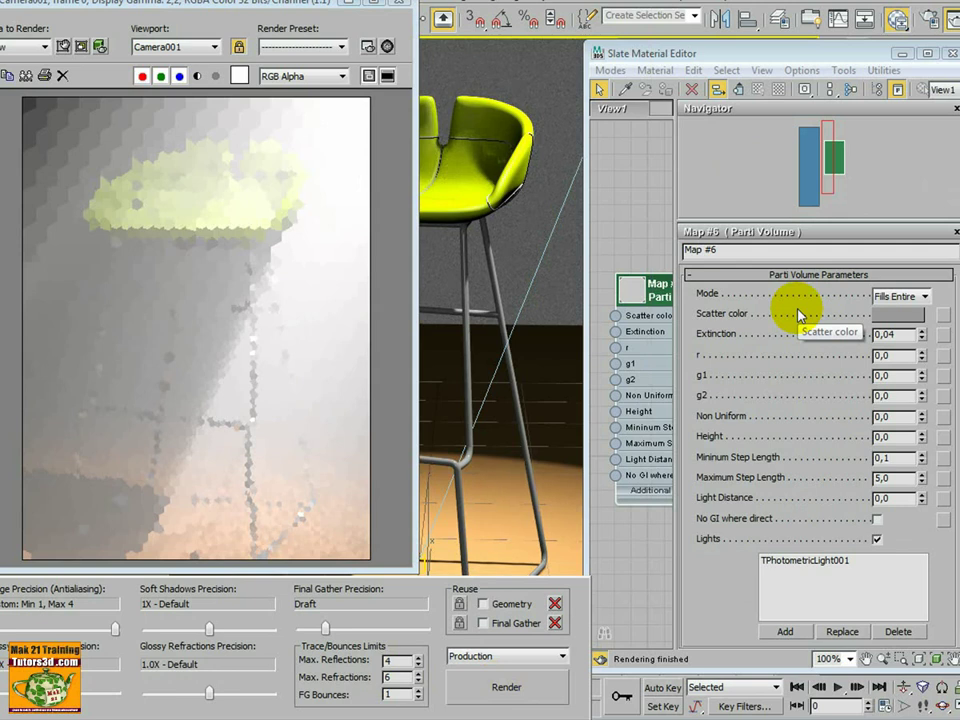
Enter 10 for Minimum and Maximum Step Length, then render Camera001
double_click(890, 457)
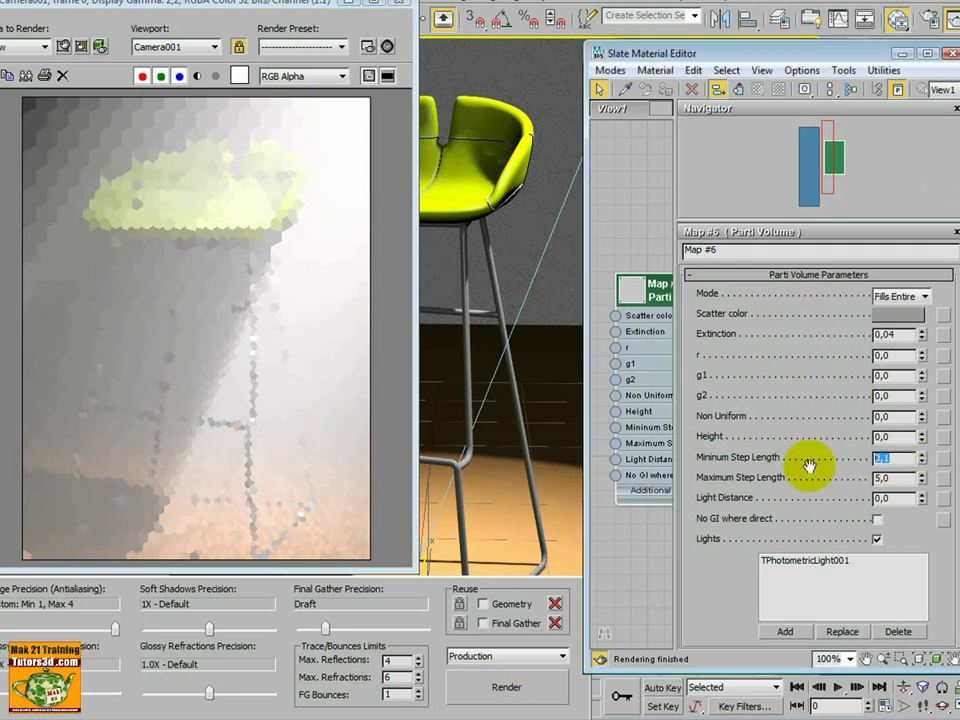
click(892, 478)
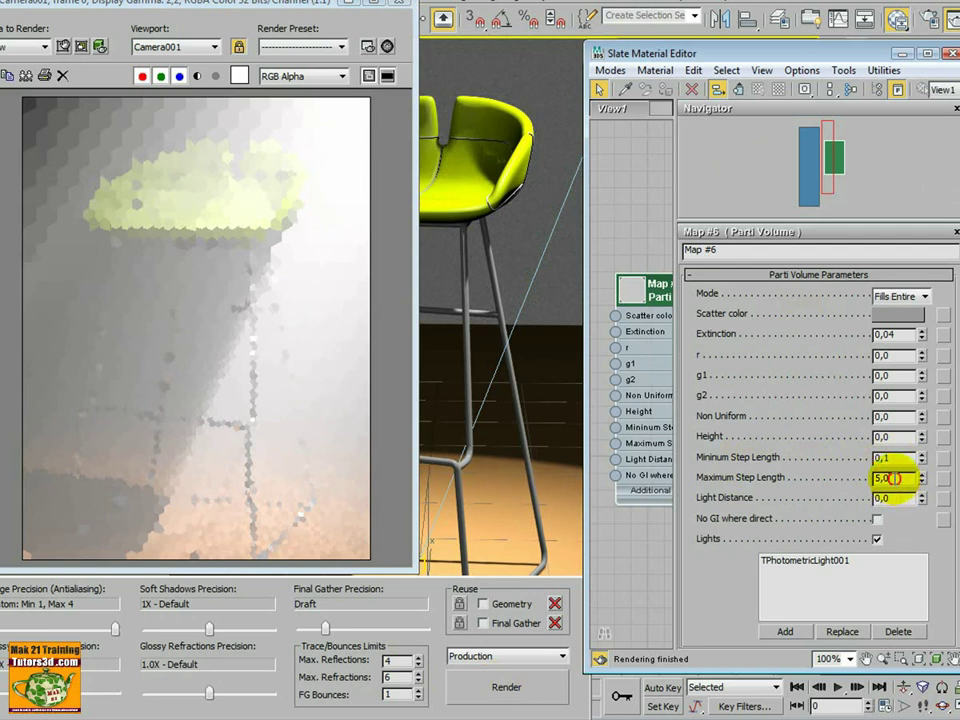
key(shift+Tab)
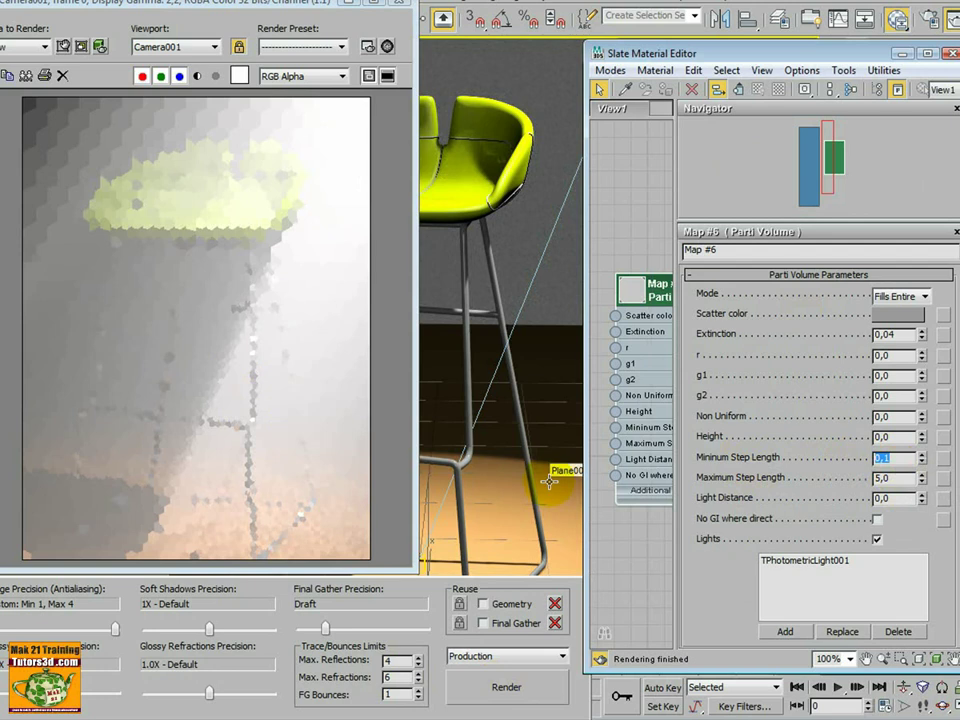
text(10)
key(Tab)
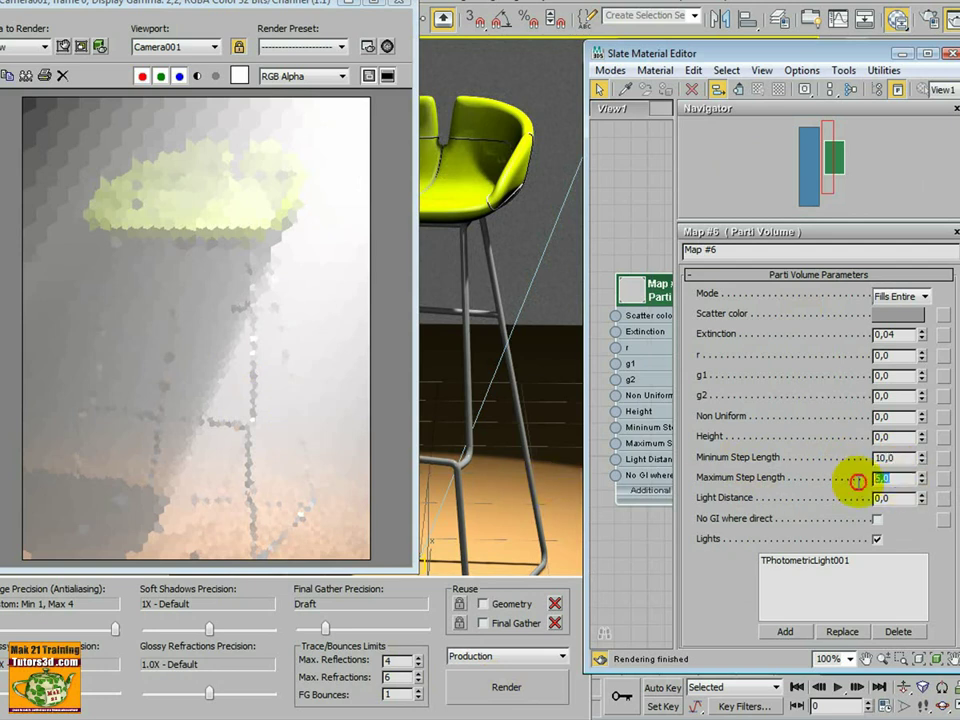
text(10)
key(Return)
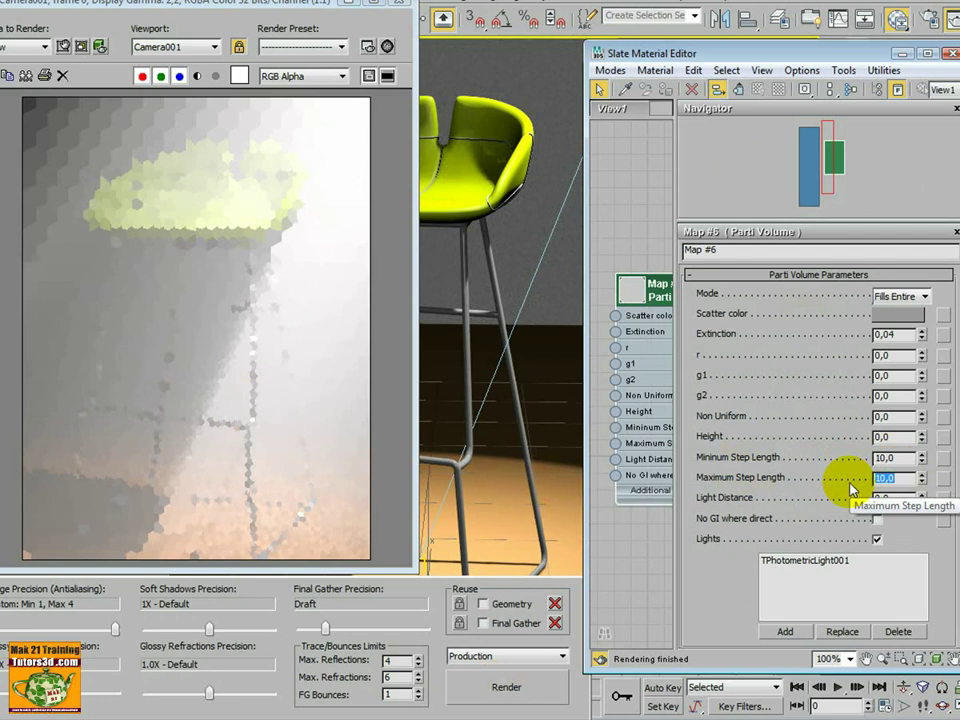
click(536, 697)
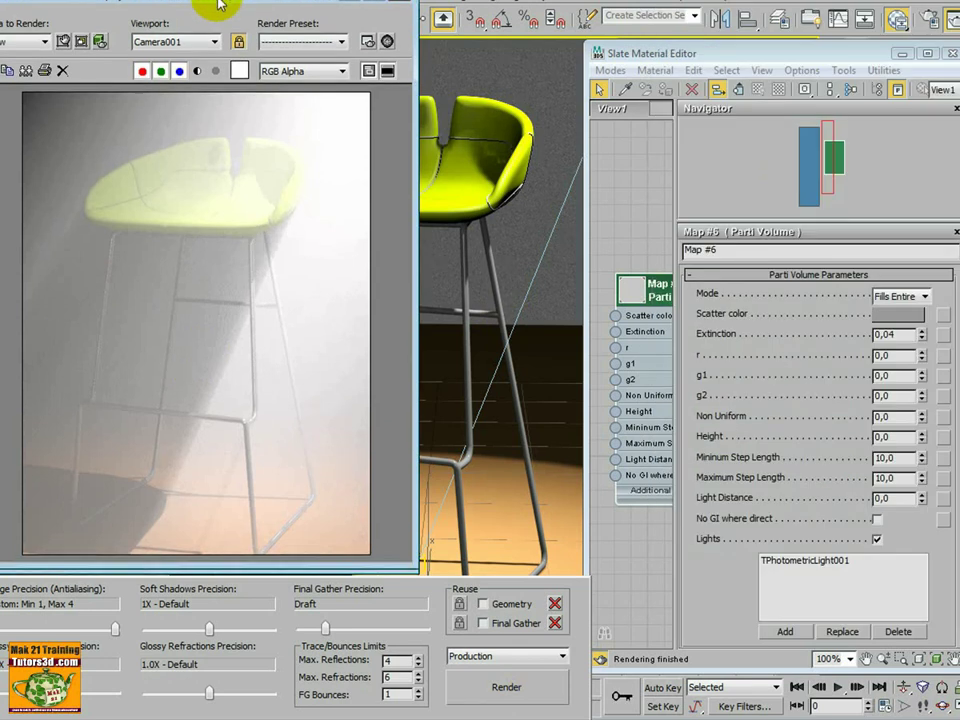
Enter 20 for the Parti Volume step length and render Camera001 again
double_click(893, 457)
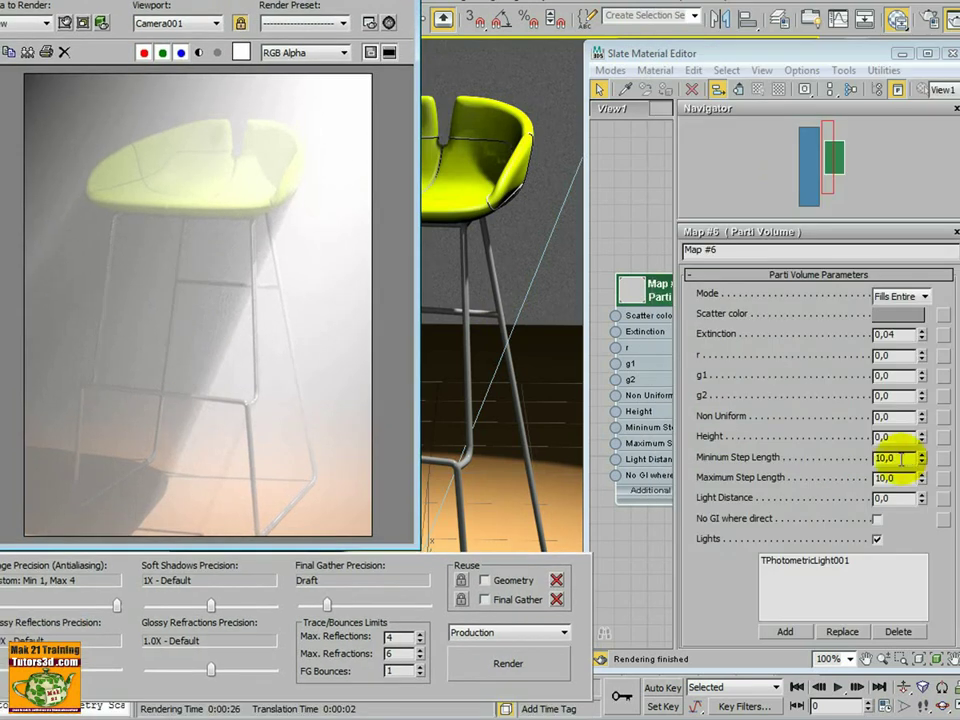
text(20)
key(Return)
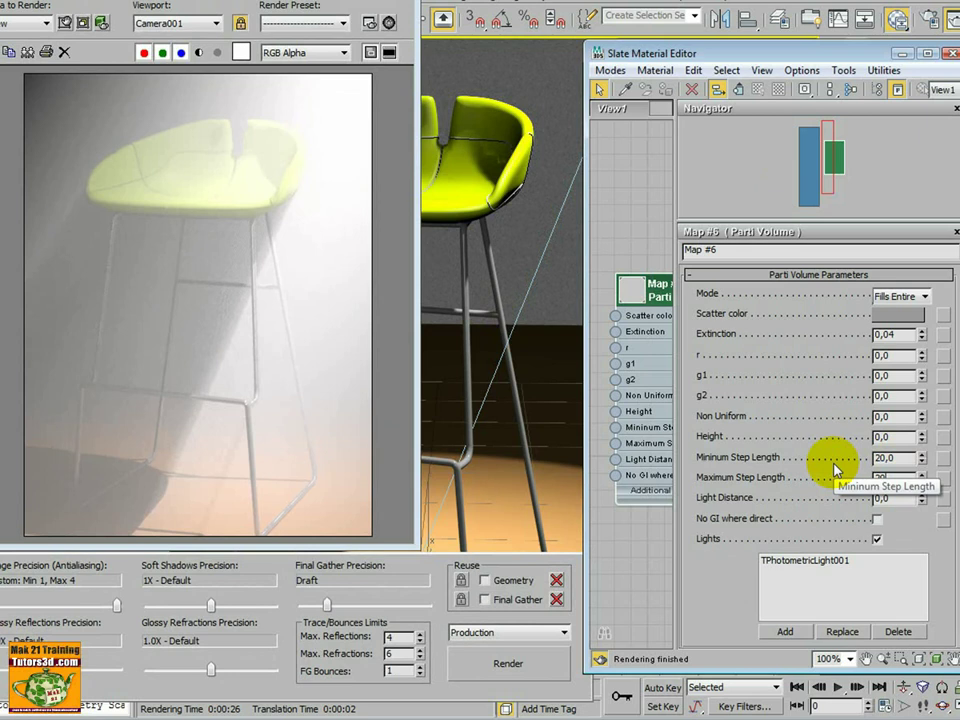
click(550, 668)
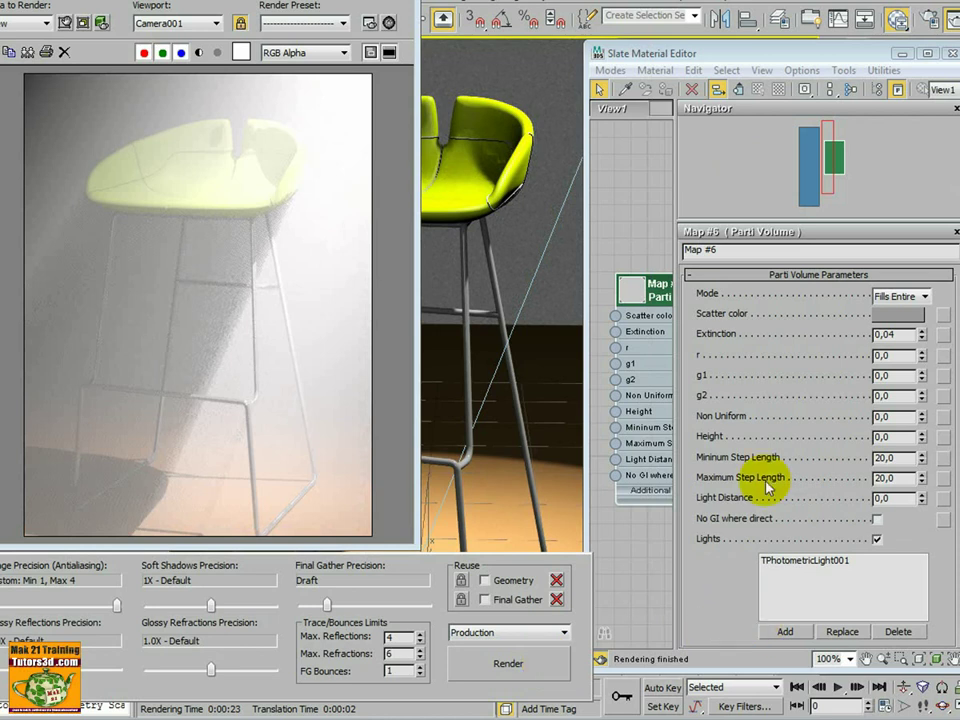
Switch the fog to Fills Only Below Height, test-render with Height 5, then cancel
click(925, 297)
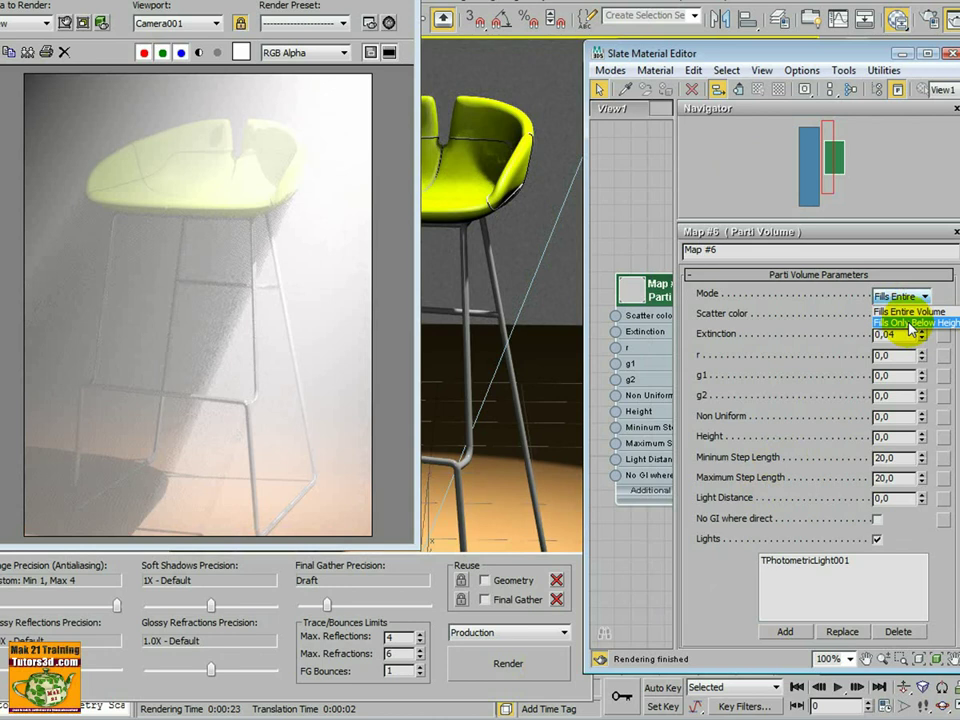
click(911, 323)
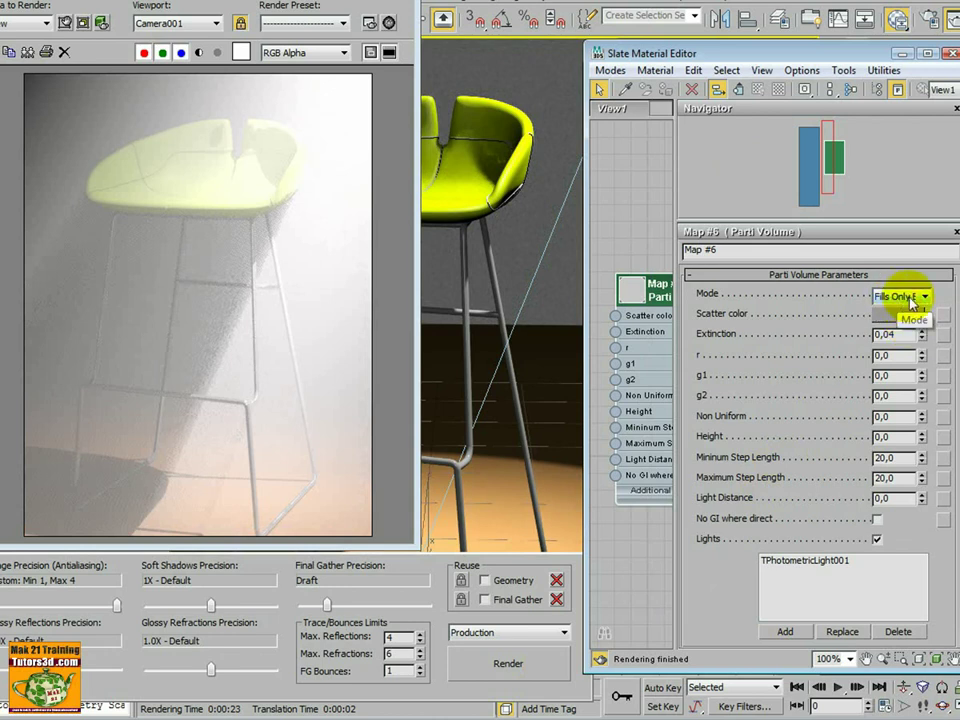
click(538, 663)
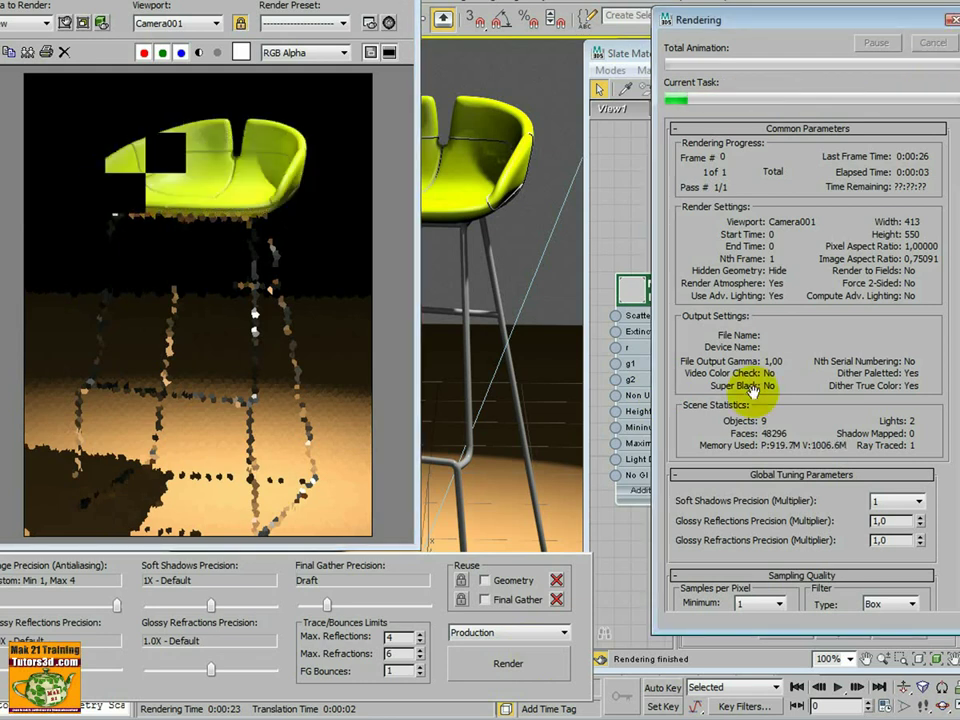
double_click(893, 437)
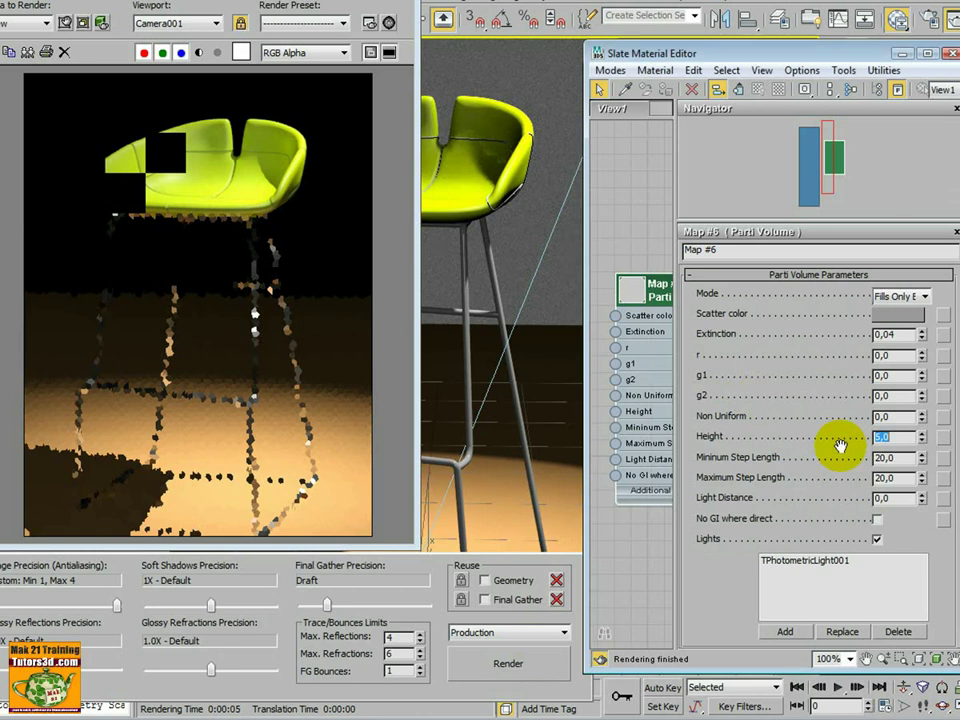
text(5)
key(Return)
click(543, 662)
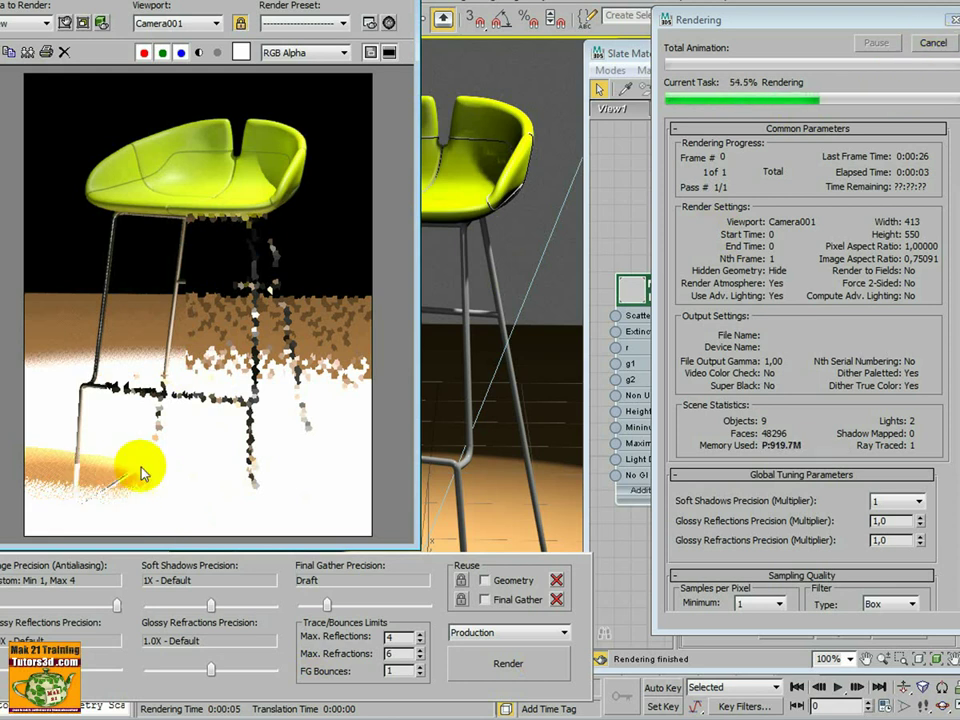
click(932, 43)
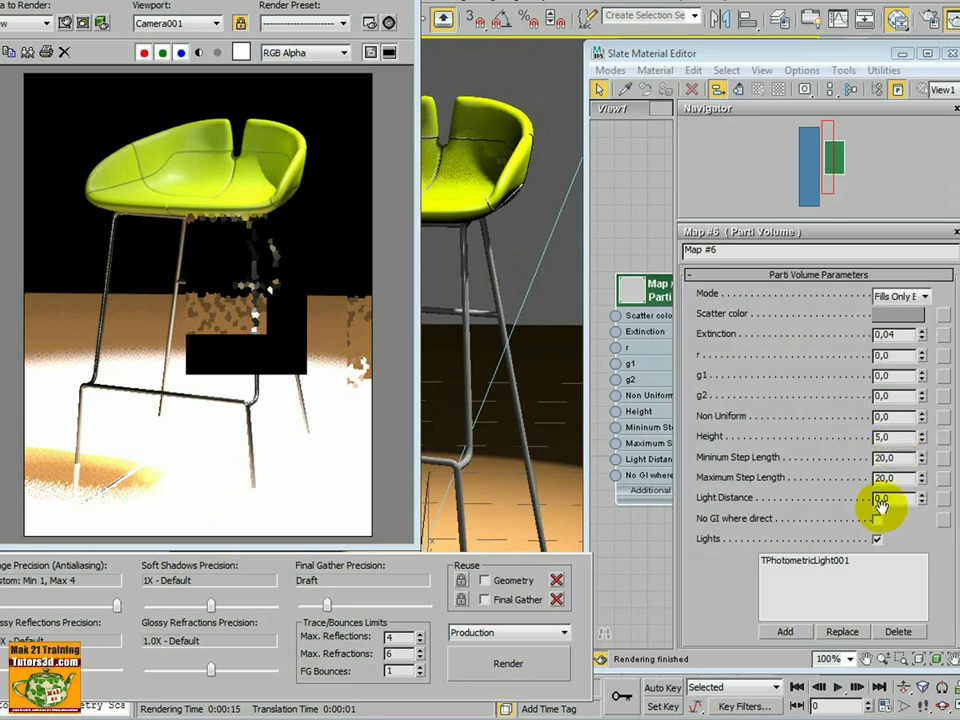
Change the fog Height to 15 and start a new render, then abort it
double_click(880, 437)
text(15)
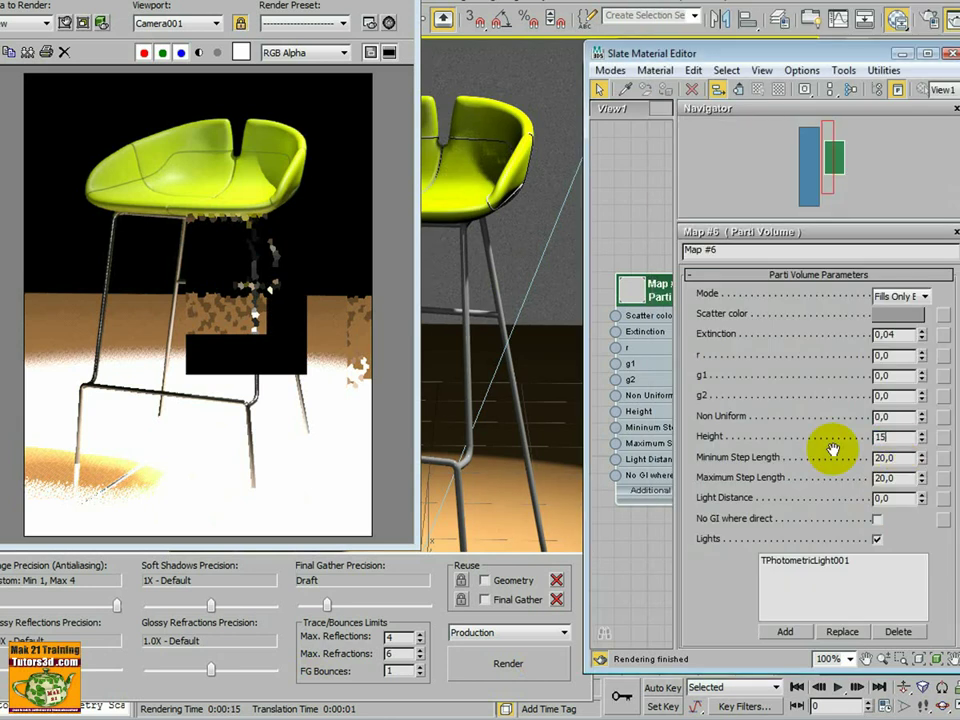
click(513, 678)
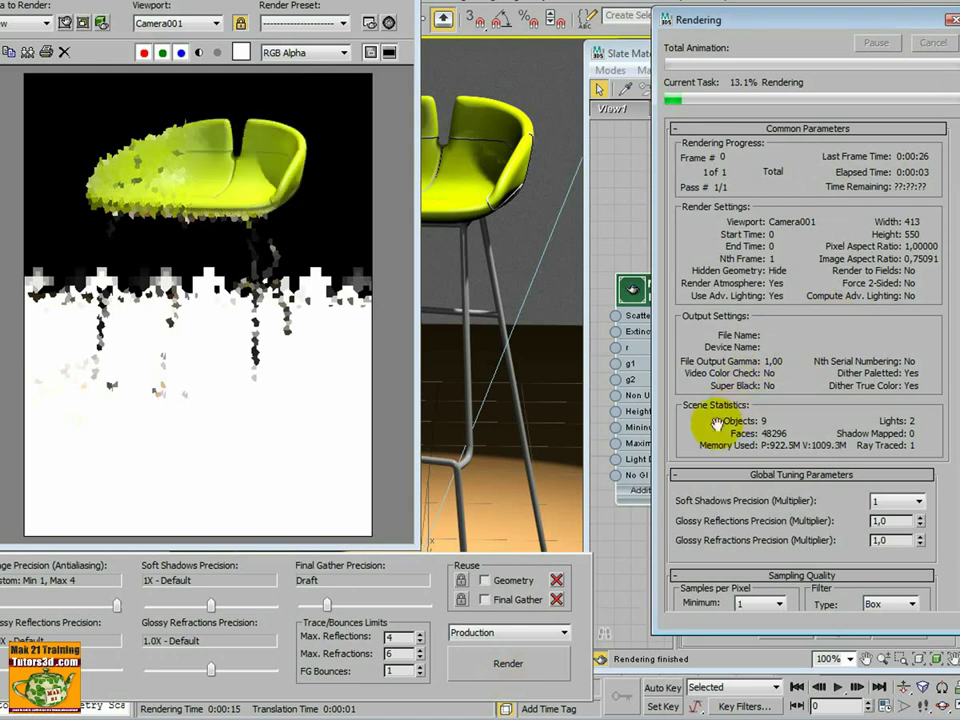
key(Escape)
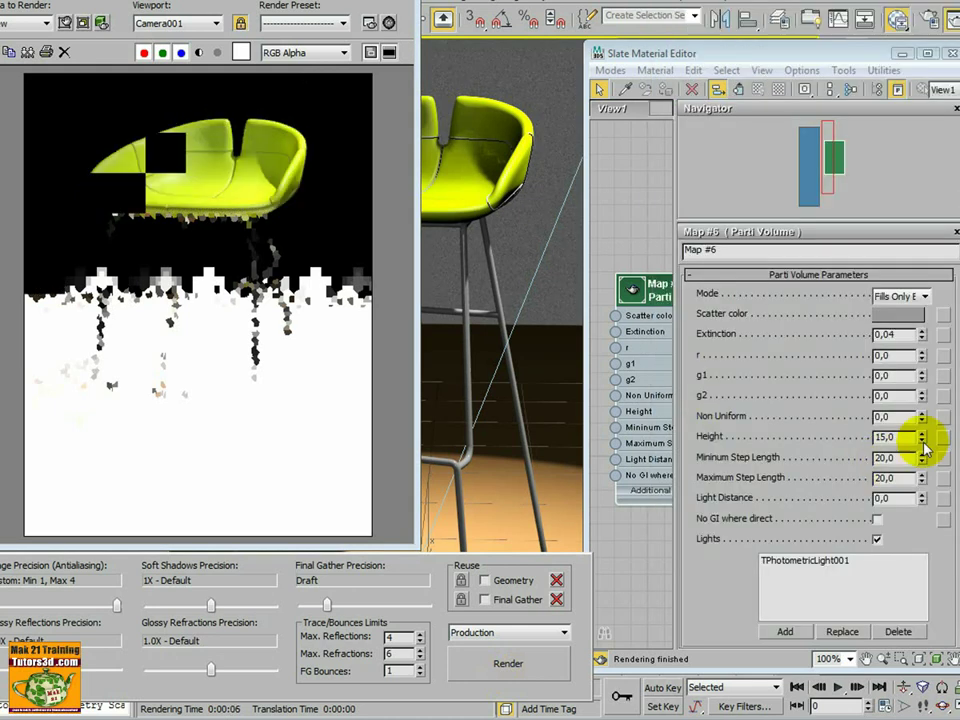
Reset the fog height to 0 and set the mode back to filling the entire volume
right_click(922, 437)
click(922, 297)
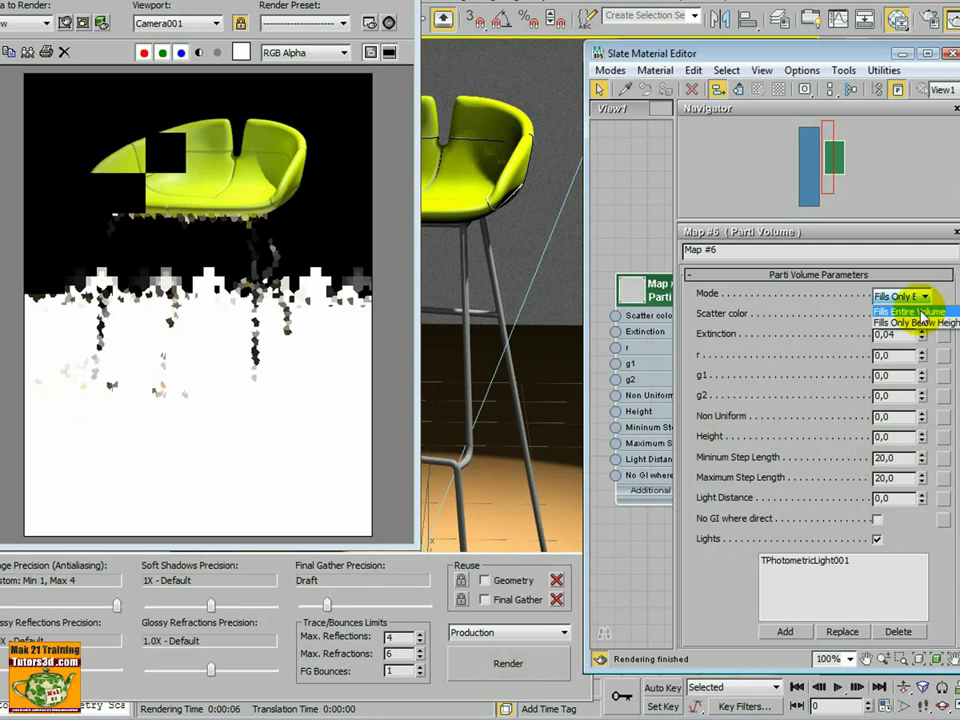
click(920, 320)
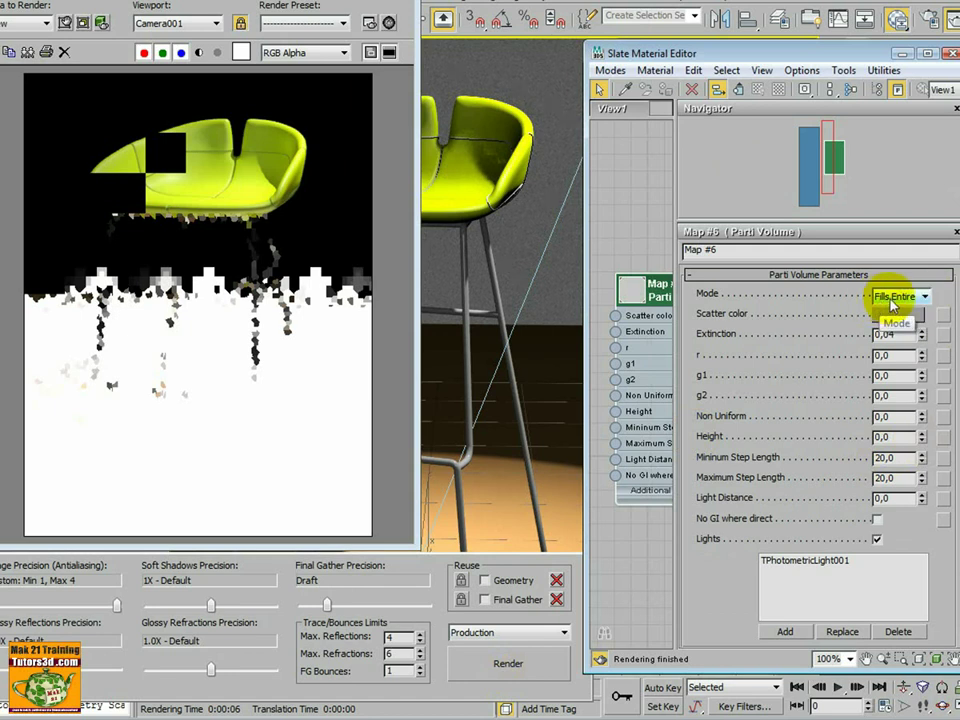
click(926, 297)
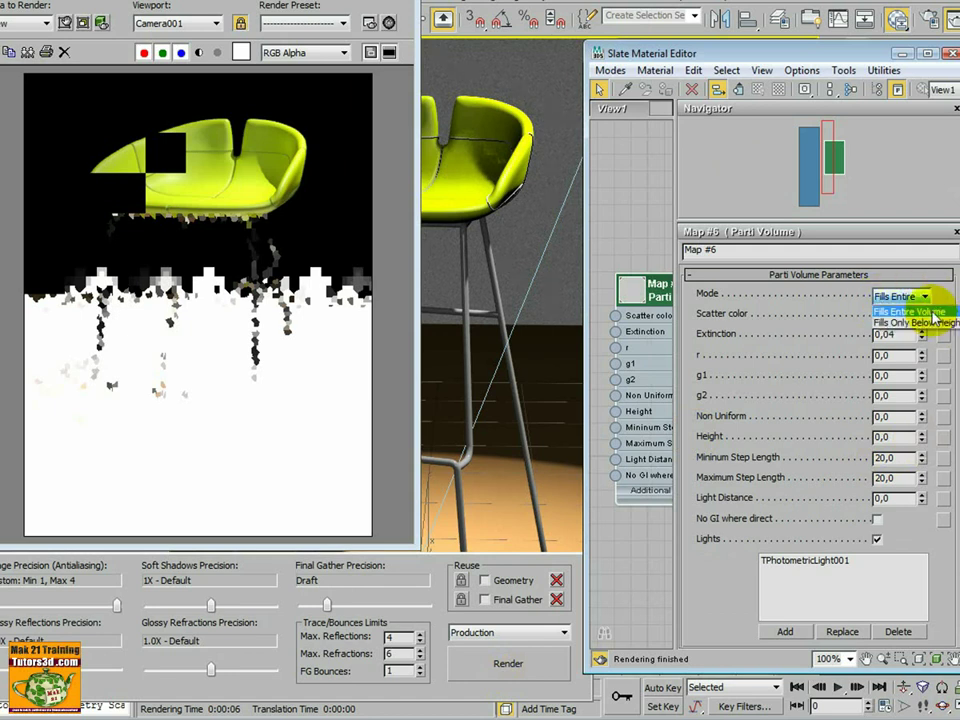
click(900, 309)
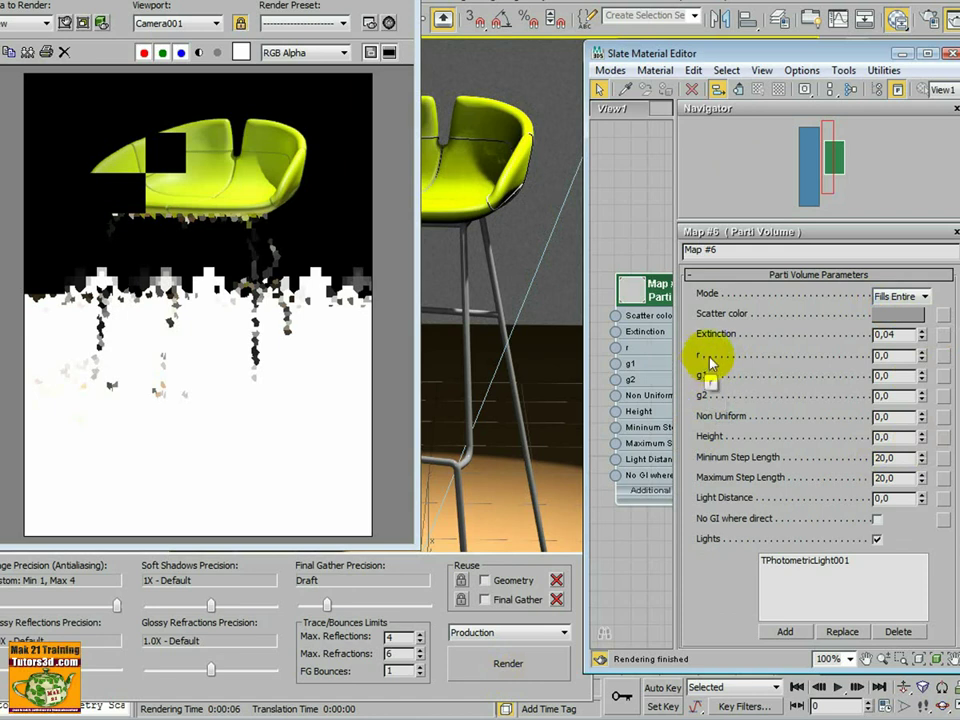
Try an r value of 1, then return r to 0
click(884, 355)
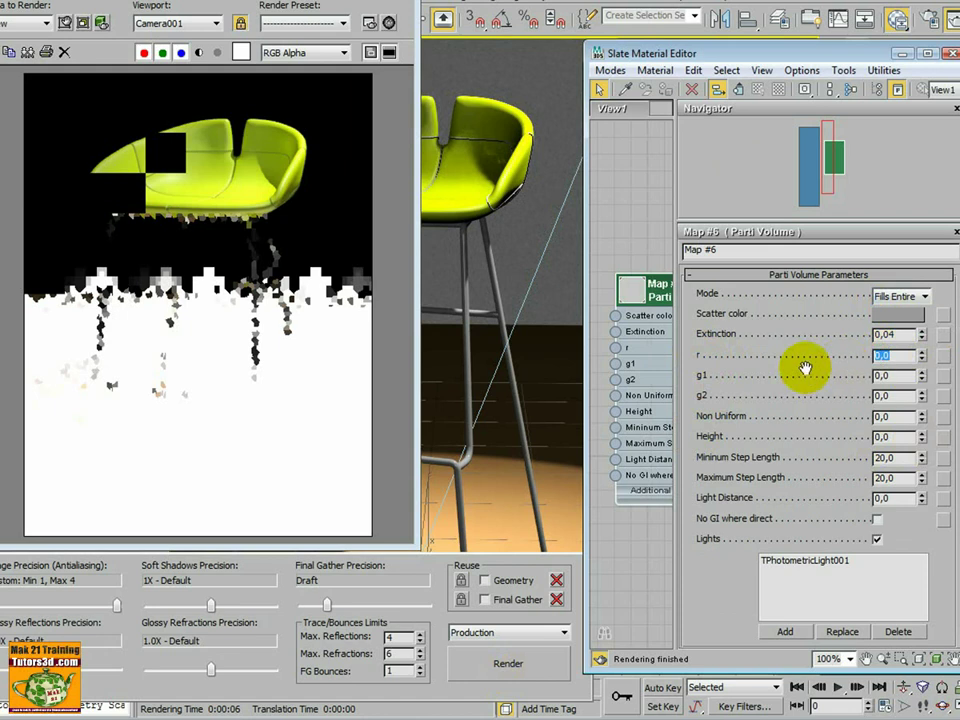
click(885, 395)
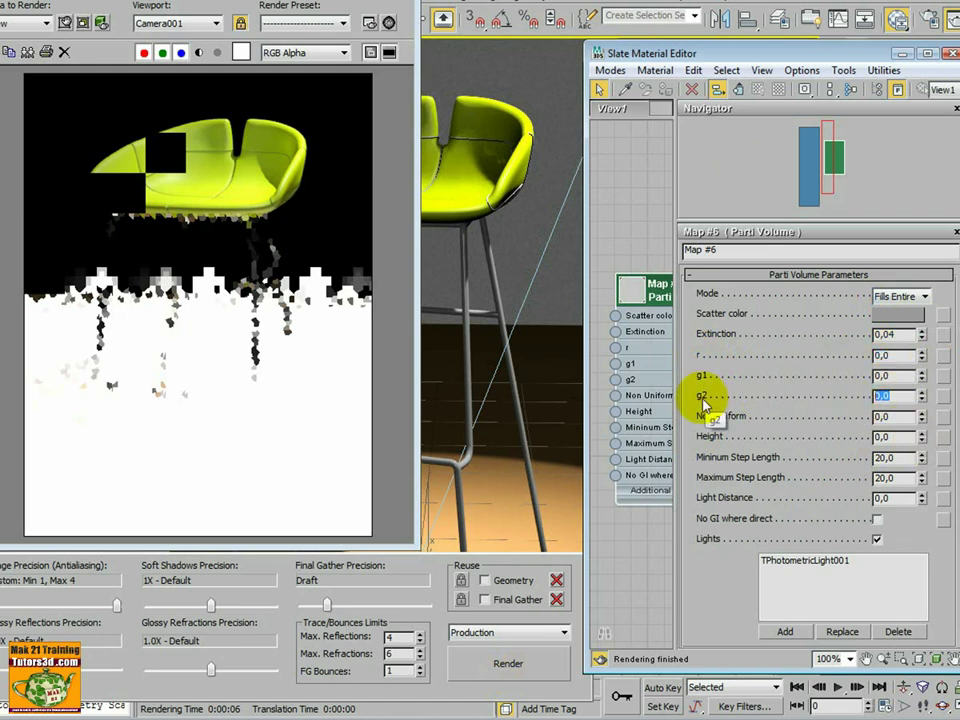
drag(921, 355, 925, 313)
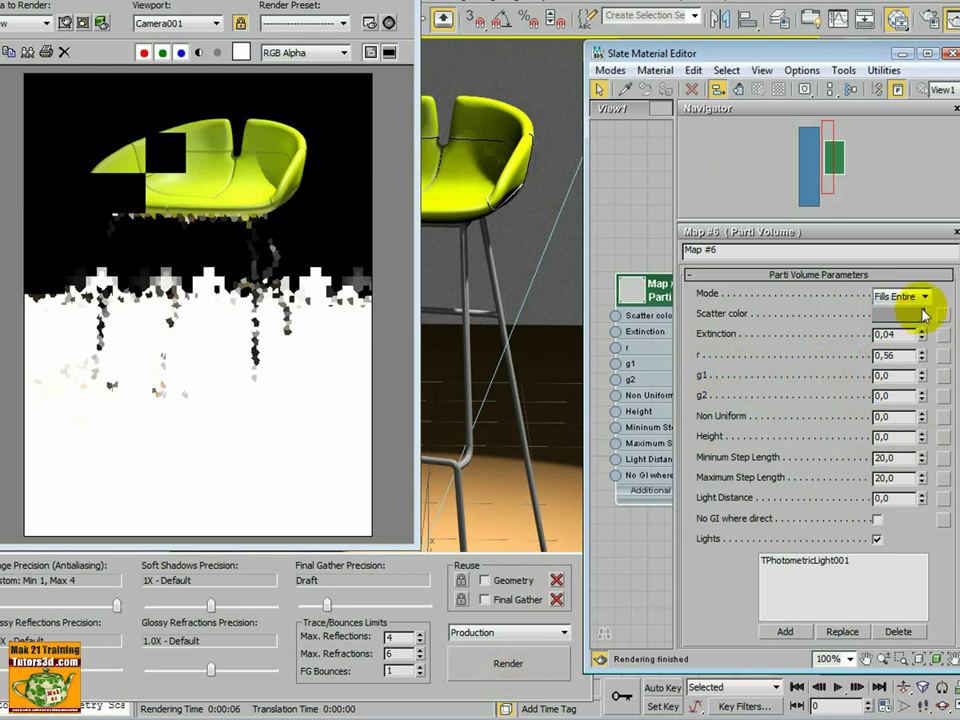
click(885, 355)
text(1)
key(Return)
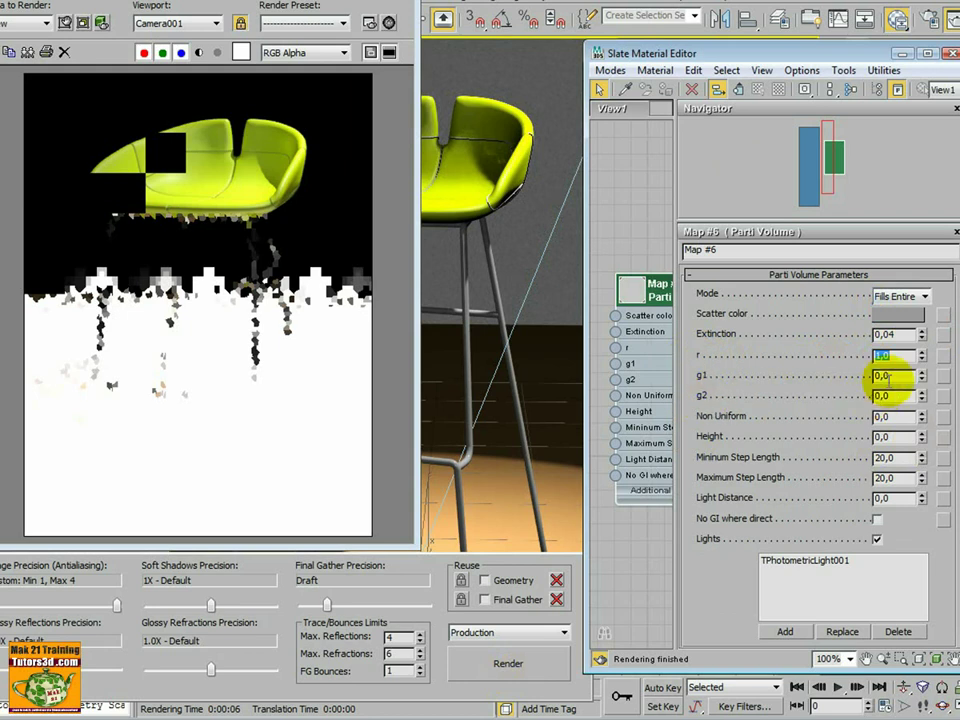
text(0)
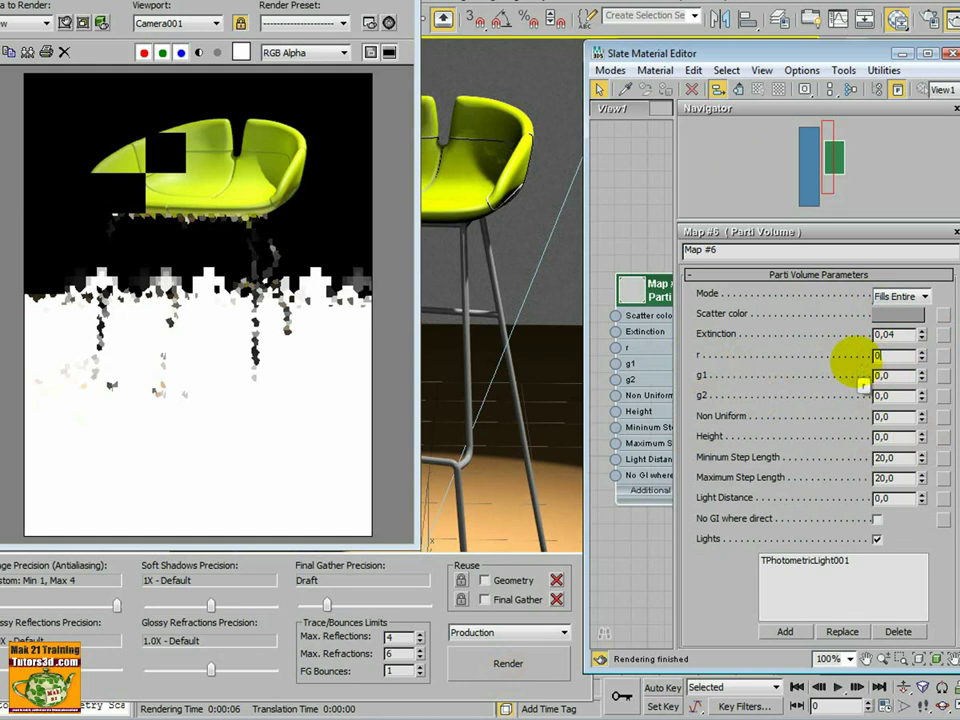
key(Return)
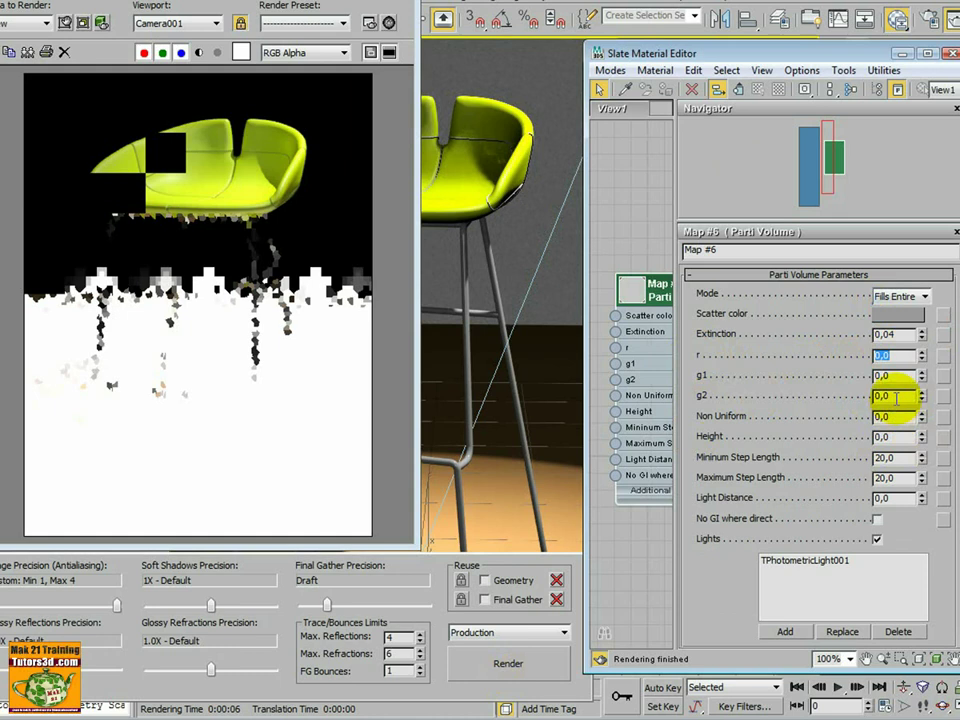
click(875, 397)
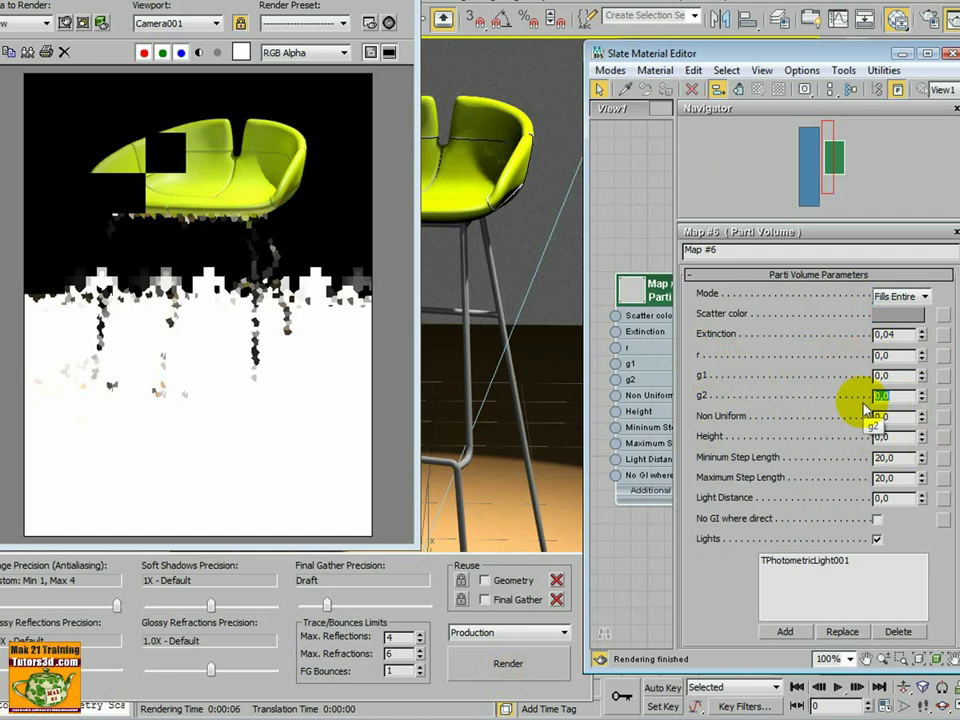
Reset g2 to 0 and render the scene
double_click(893, 355)
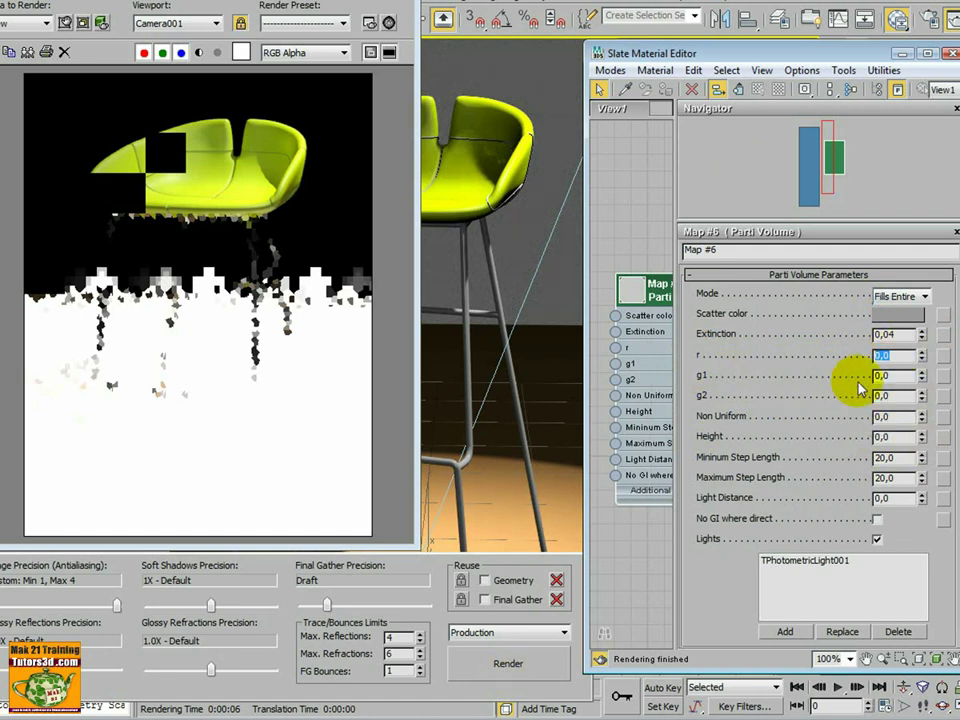
click(893, 397)
text(0,5)
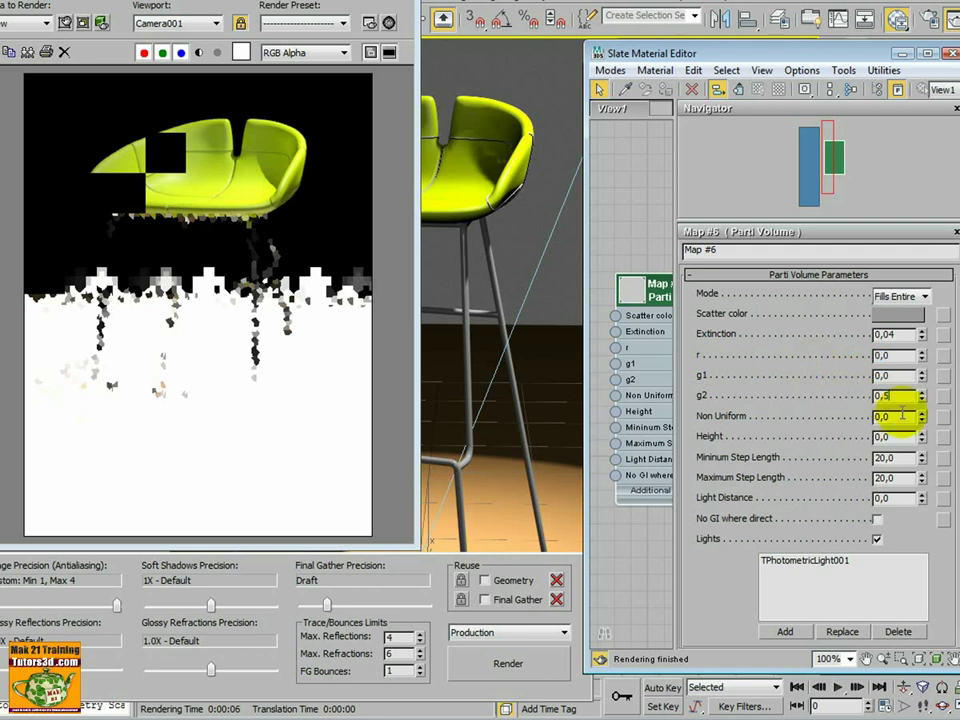
key(ctrl+a)
text(0)
key(Return)
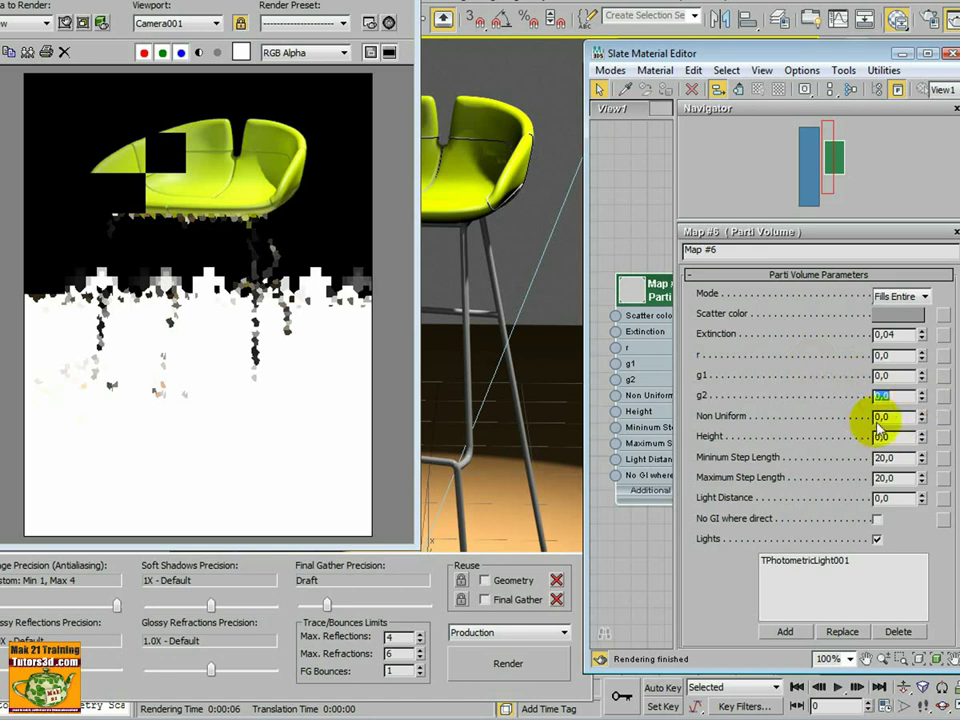
click(524, 668)
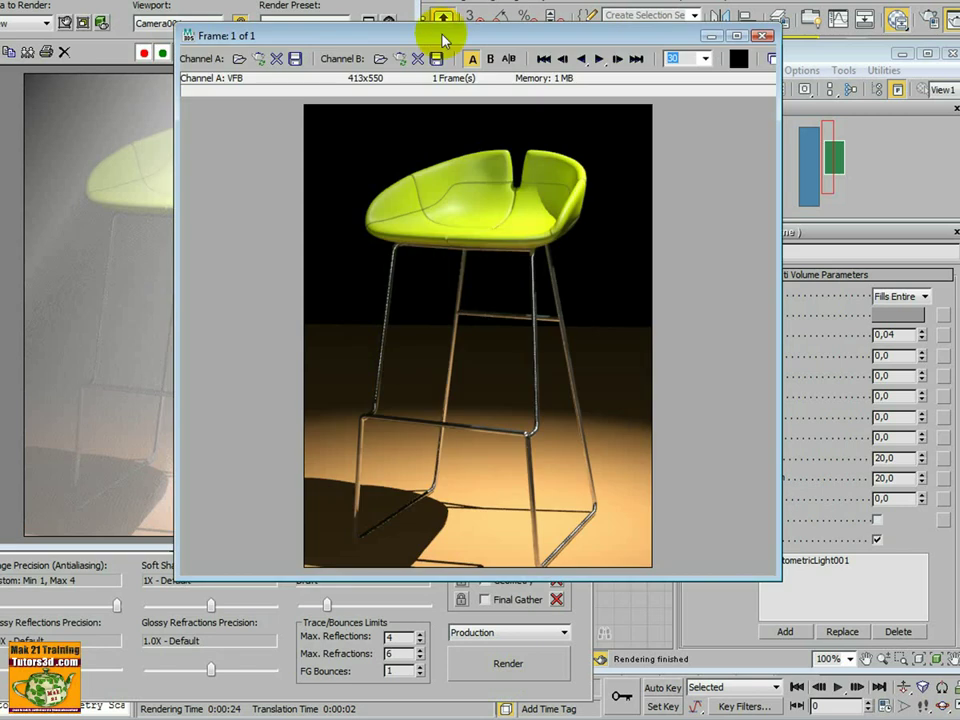
Load the previous render into RAM Player channel A, set g2 to 0,5 and render
mouse_move(443, 26)
mouse_down()
mouse_move(278, 14)
mouse_move(251, 22)
mouse_up()
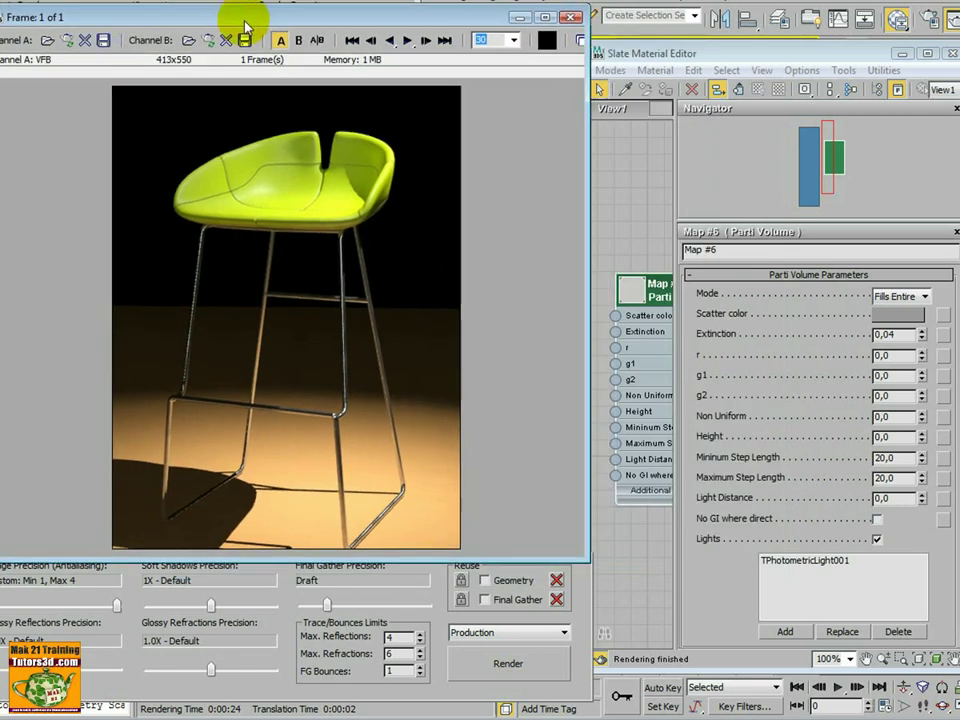
click(68, 41)
click(324, 366)
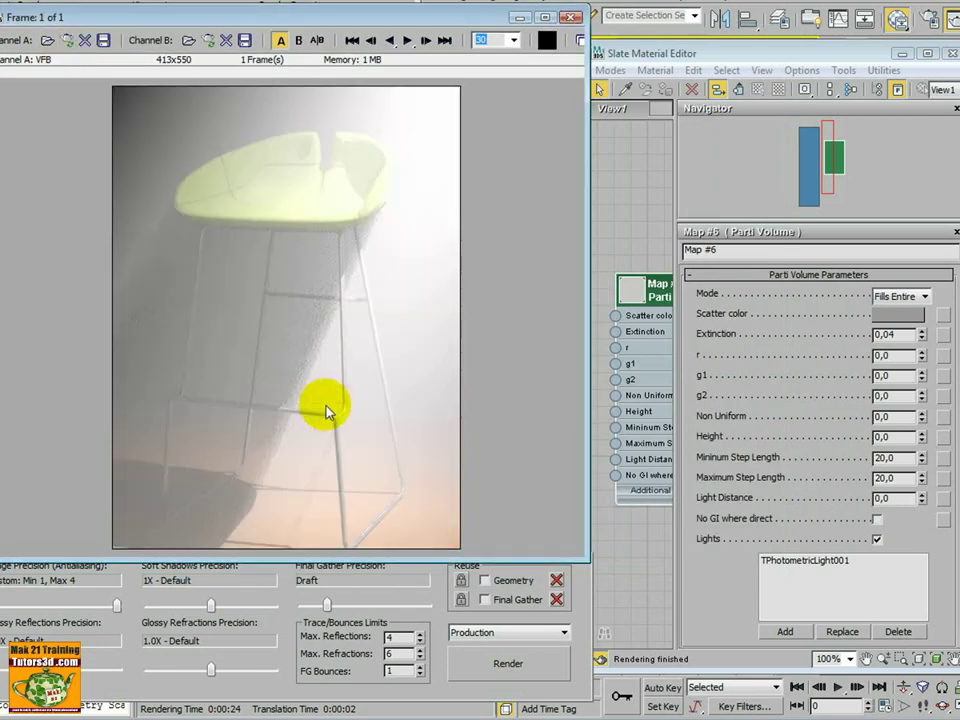
double_click(886, 397)
text(0,5)
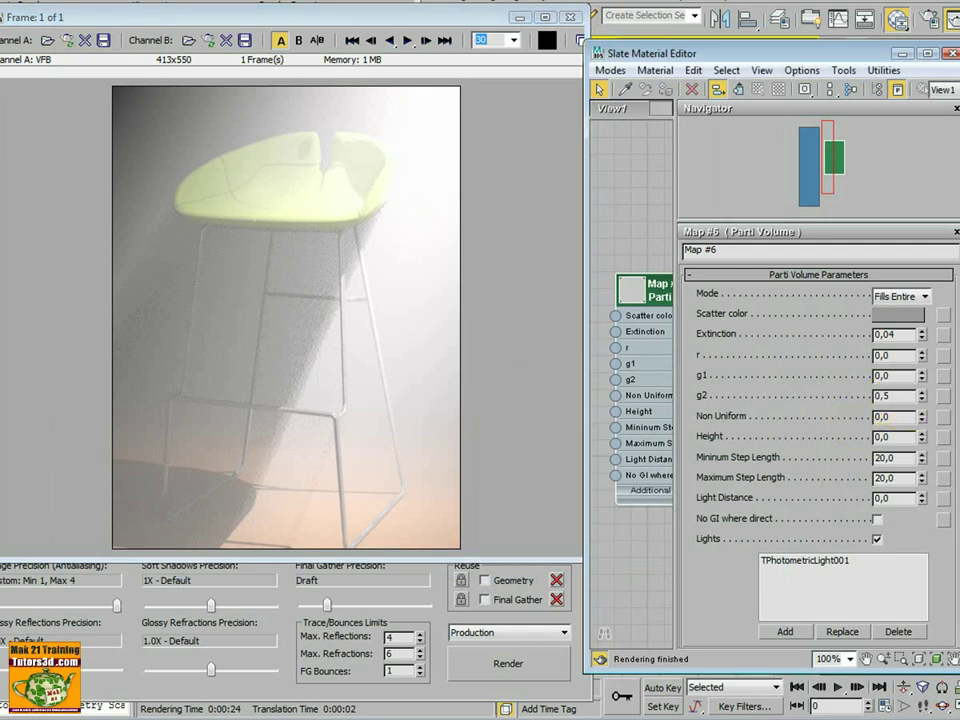
click(512, 664)
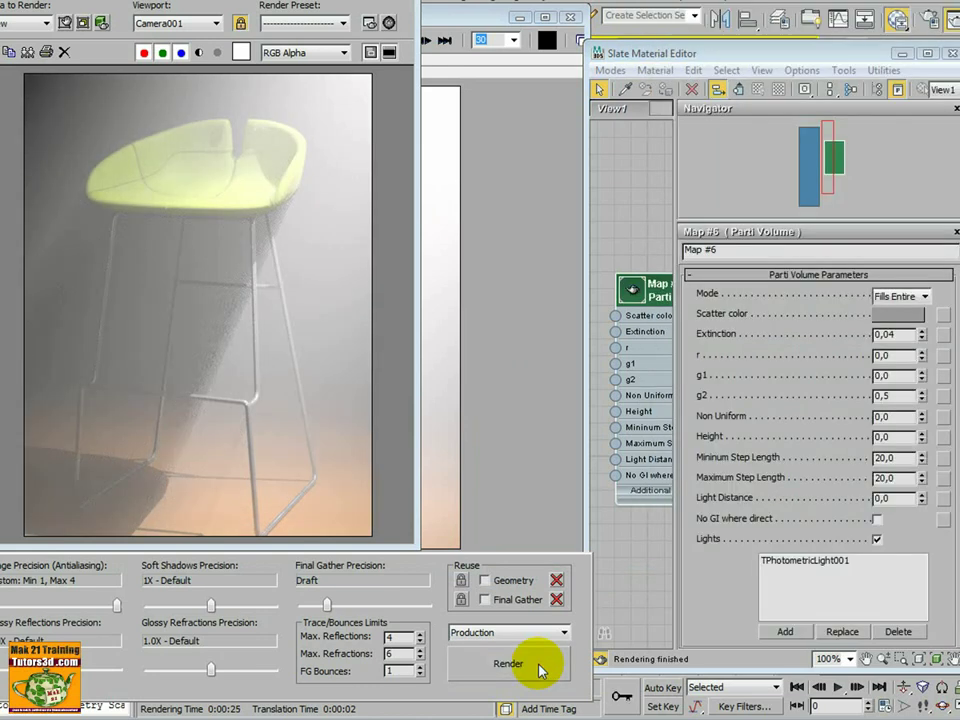
Load the new render into channel B and sweep the A/B divider to compare
click(503, 236)
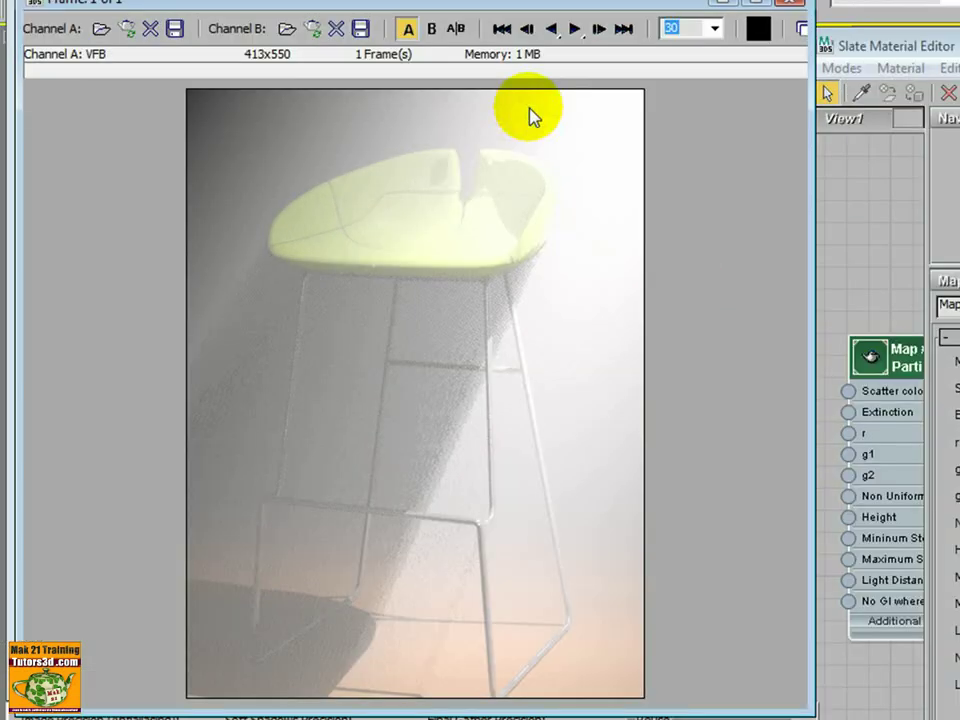
click(298, 40)
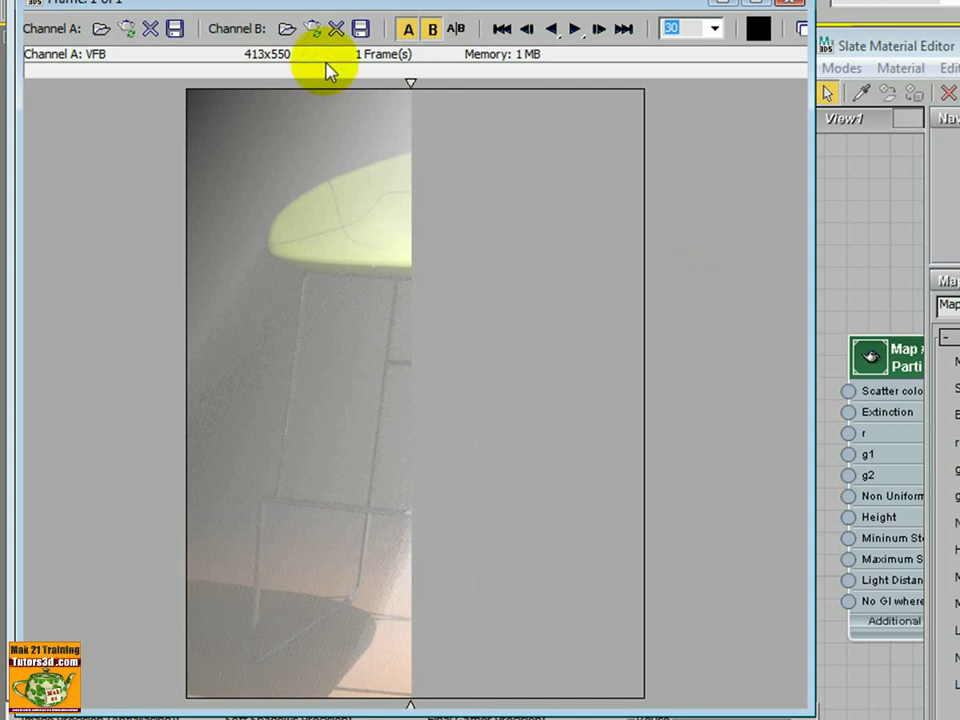
click(313, 28)
click(468, 456)
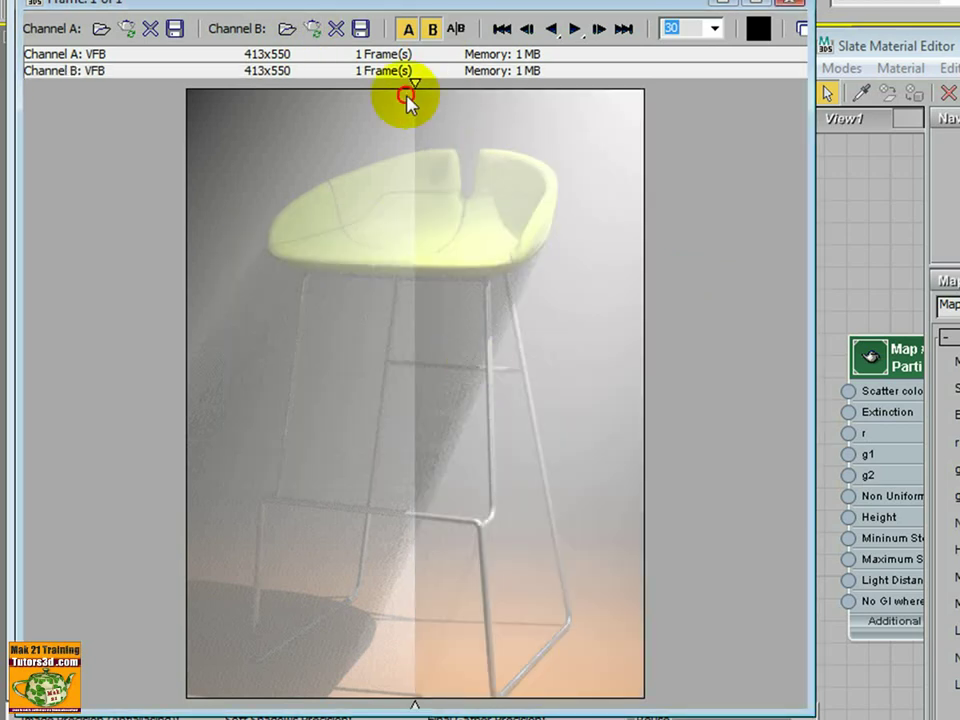
mouse_move(407, 96)
mouse_down()
mouse_move(630, 145)
mouse_move(118, 197)
mouse_move(390, 227)
mouse_move(122, 295)
mouse_move(472, 290)
mouse_move(452, 306)
mouse_move(167, 321)
mouse_move(260, 313)
mouse_move(209, 320)
mouse_up()
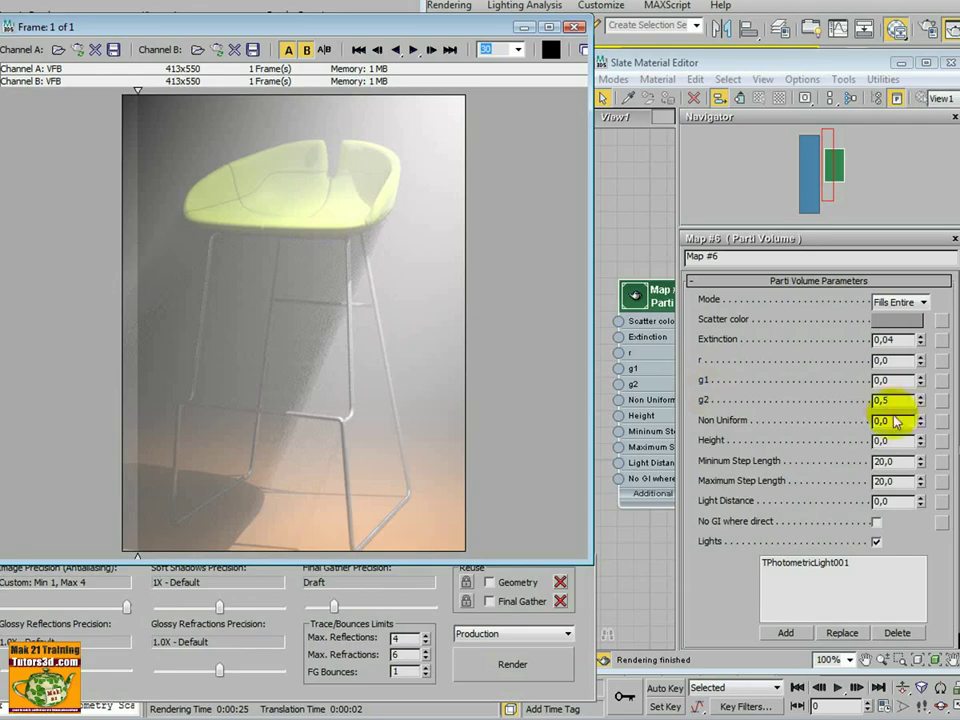
Enter 0,8 as the Parti Volume g2 value and render the Camera001 view again
double_click(885, 400)
text(0,5)
key(Return)
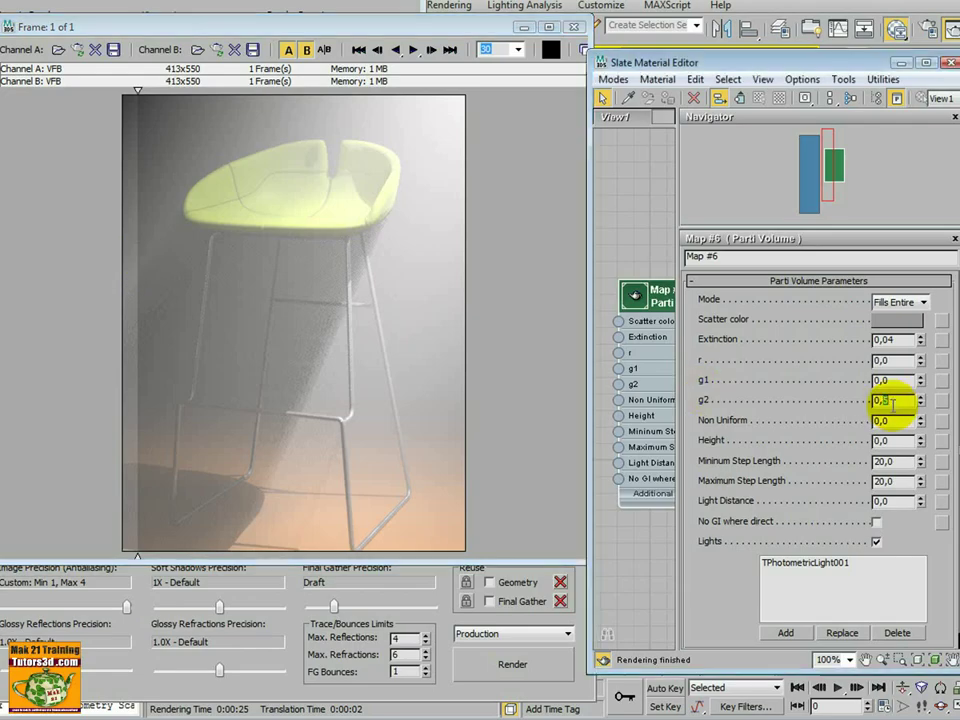
key(Return)
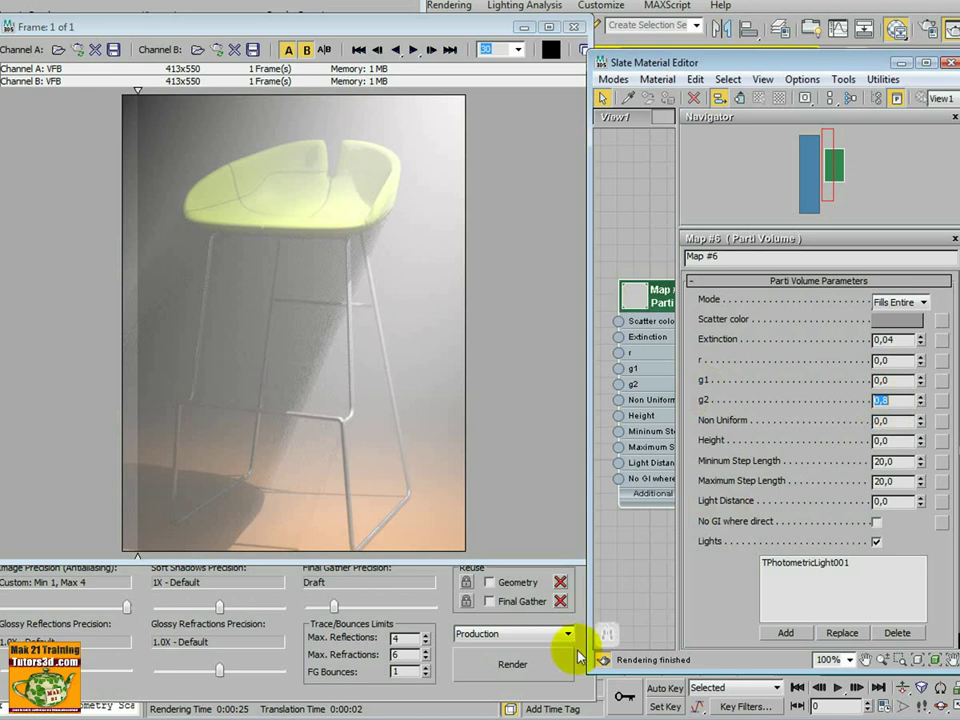
click(522, 675)
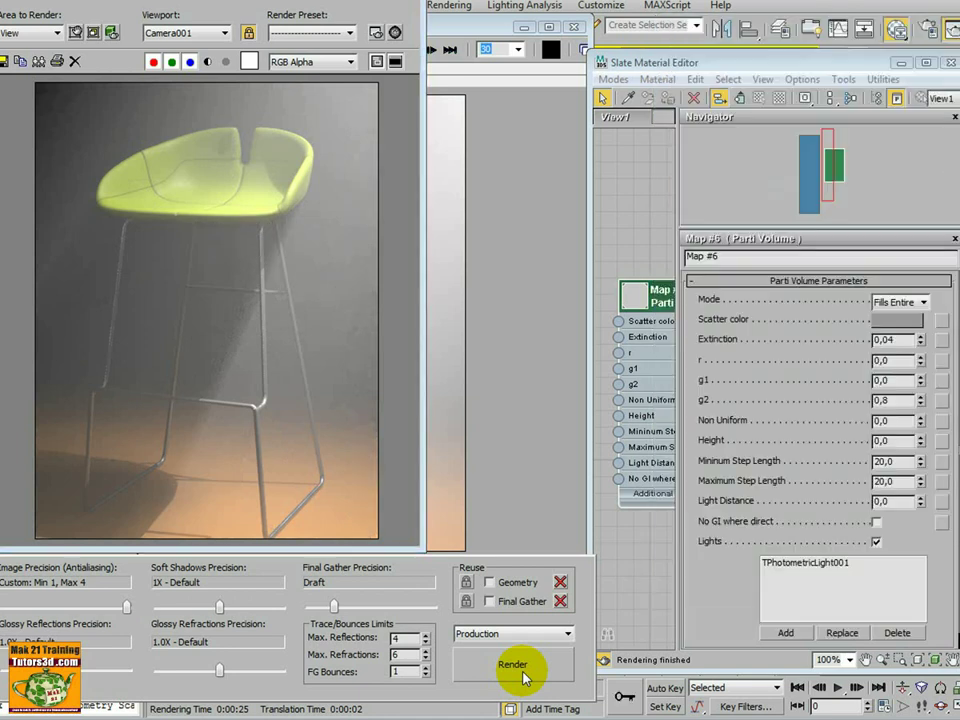
Load the g2 0,8 render into RAM Player channel A and compare it with the earlier render
click(507, 664)
drag(249, 119, 290, 112)
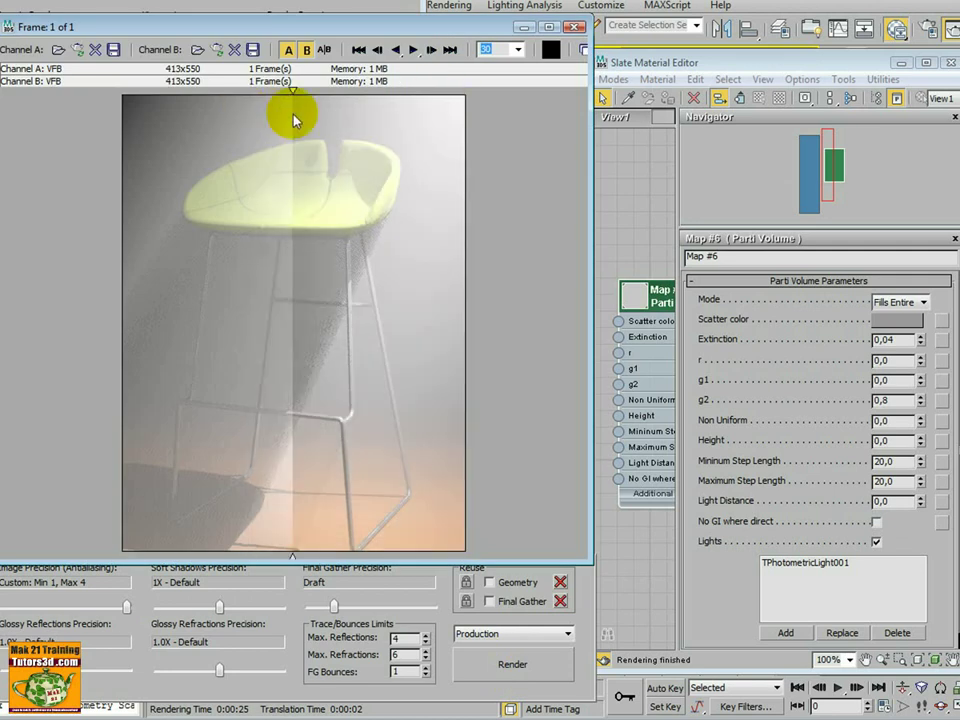
click(77, 50)
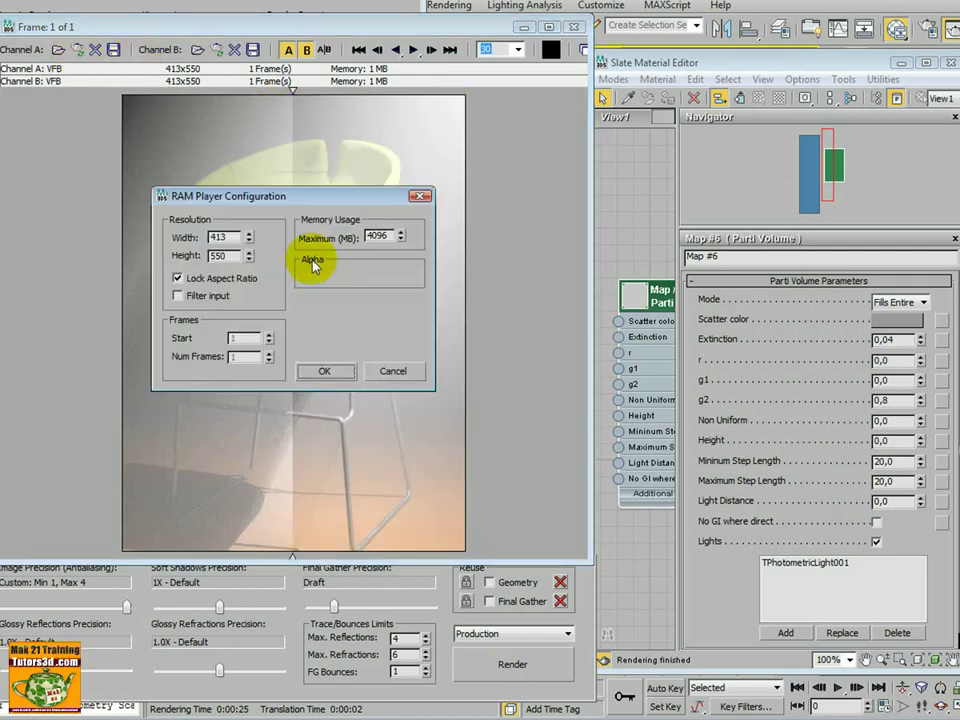
click(324, 369)
mouse_move(317, 154)
mouse_down()
mouse_move(417, 97)
mouse_move(546, 103)
mouse_move(101, 122)
mouse_move(343, 133)
mouse_move(329, 120)
mouse_up()
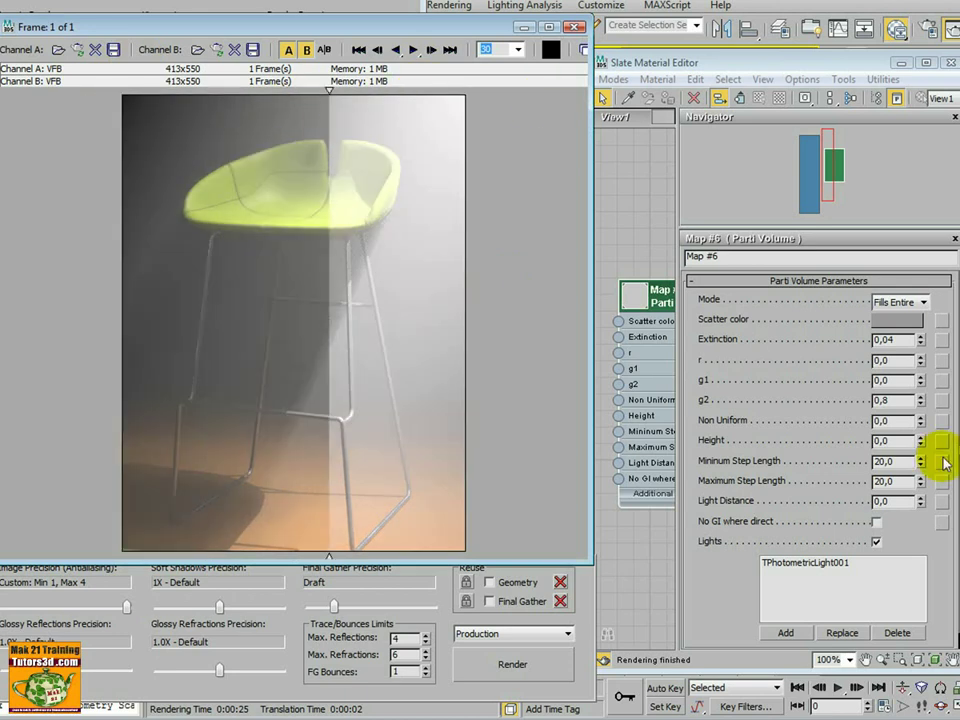
Set g2 to 0,9 and render the stool again
click(893, 401)
text(0,9)
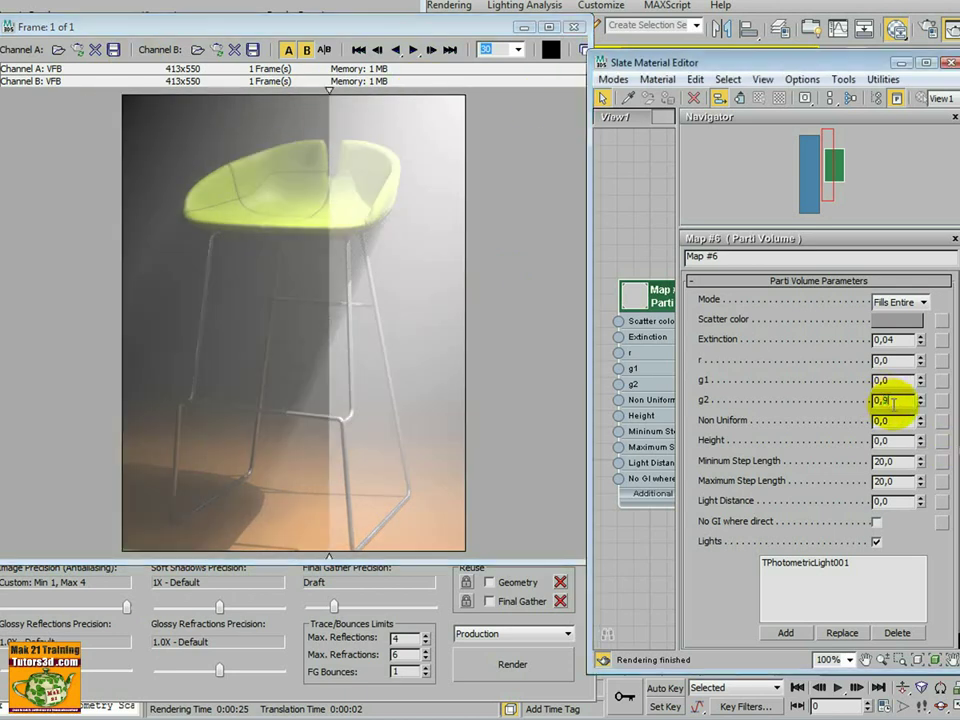
double_click(893, 402)
click(508, 662)
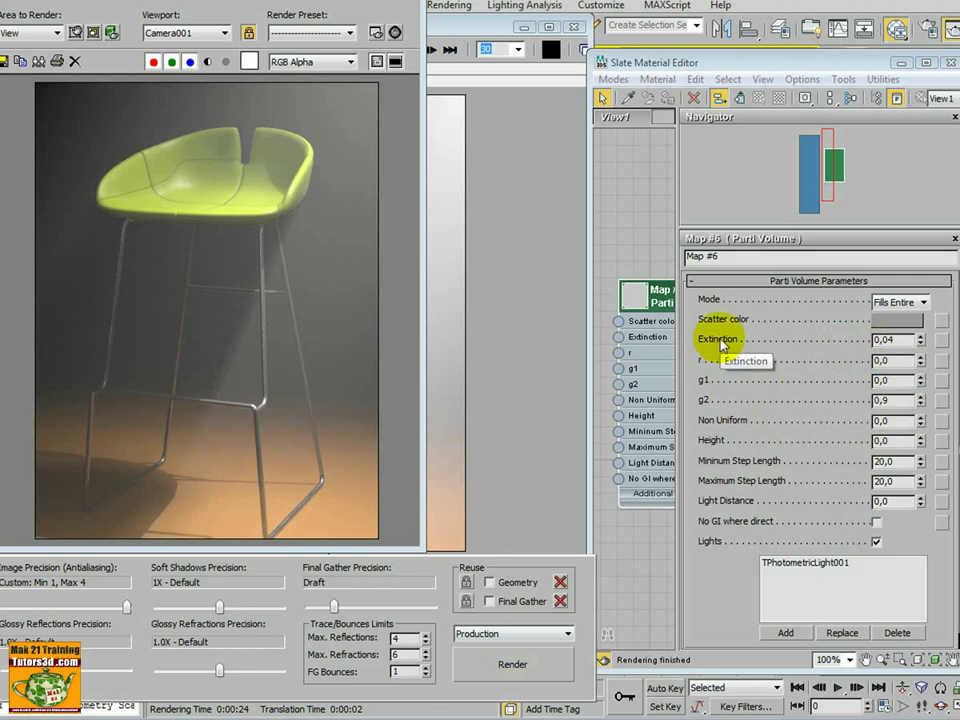
Lower the Parti Volume Extinction to 0,038 and render Camera001 with the thinner haze
double_click(886, 340)
text(0,005)
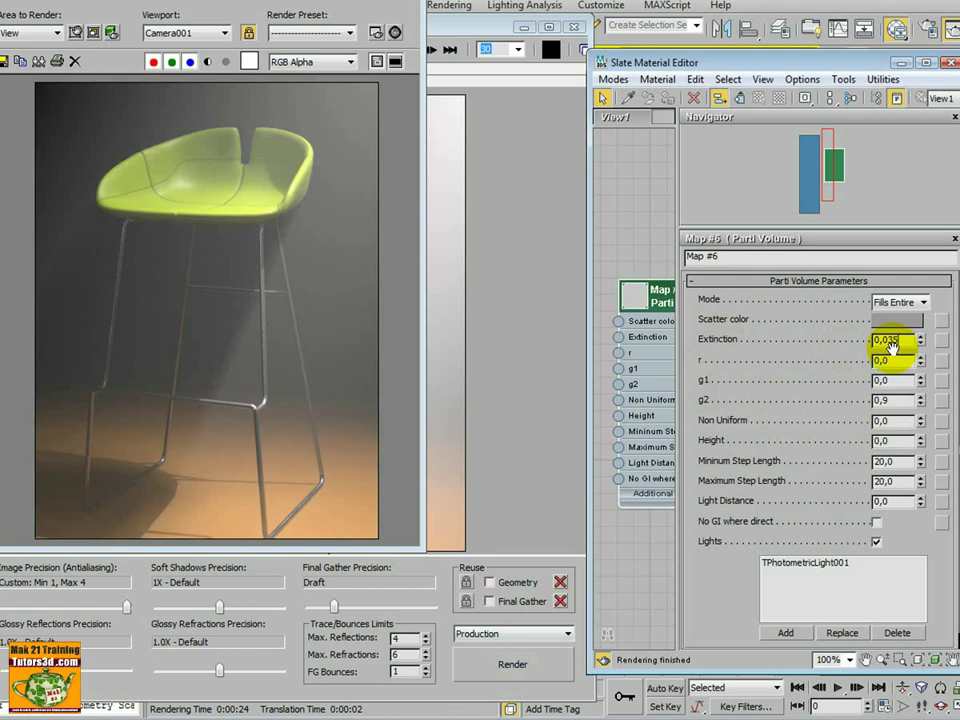
double_click(889, 341)
click(522, 664)
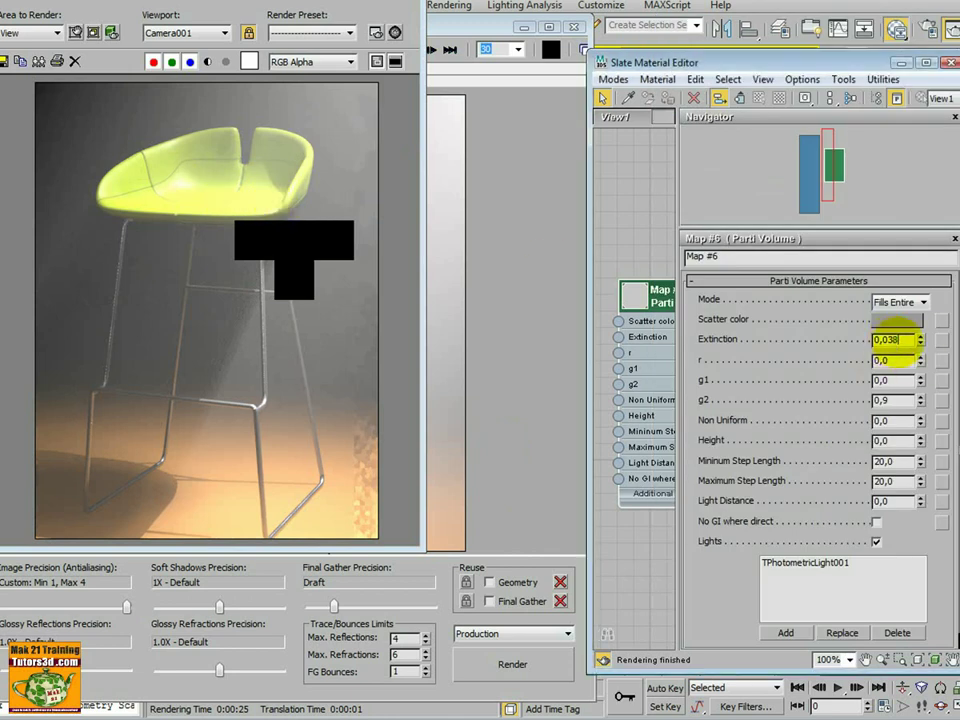
click(512, 664)
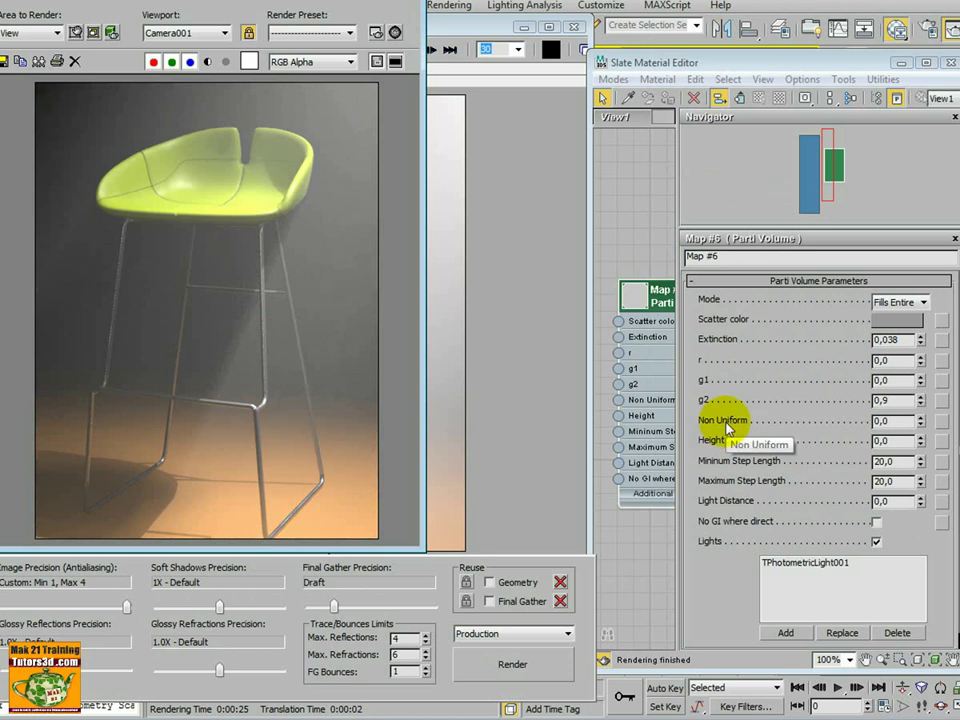
Set Non Uniform to 0,2 and render Camera001, which takes 0:00:46
double_click(882, 421)
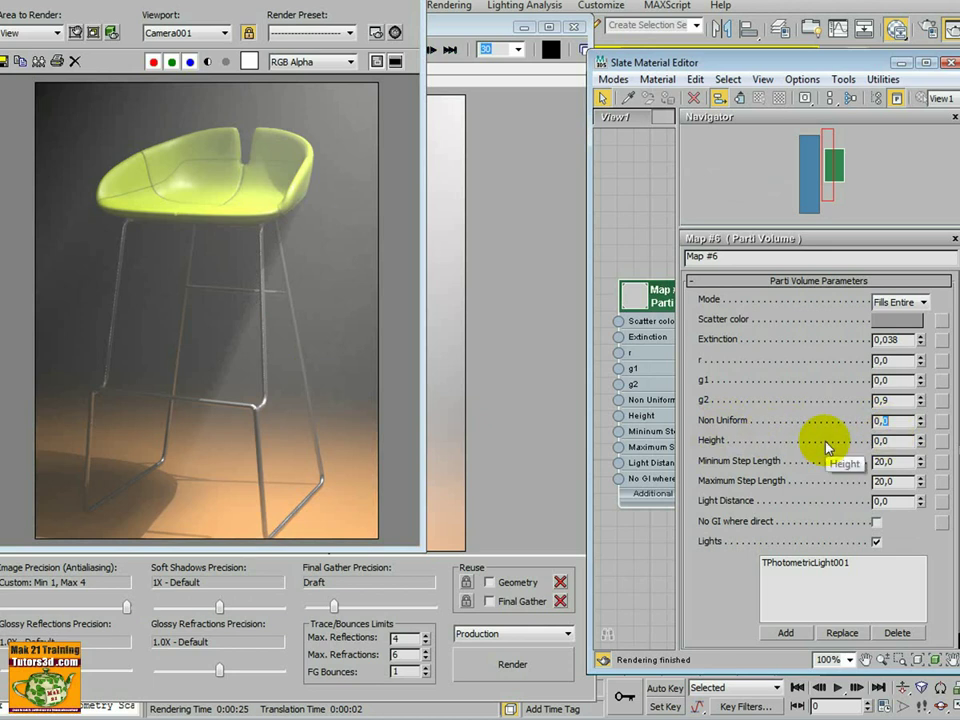
text(2)
click(512, 664)
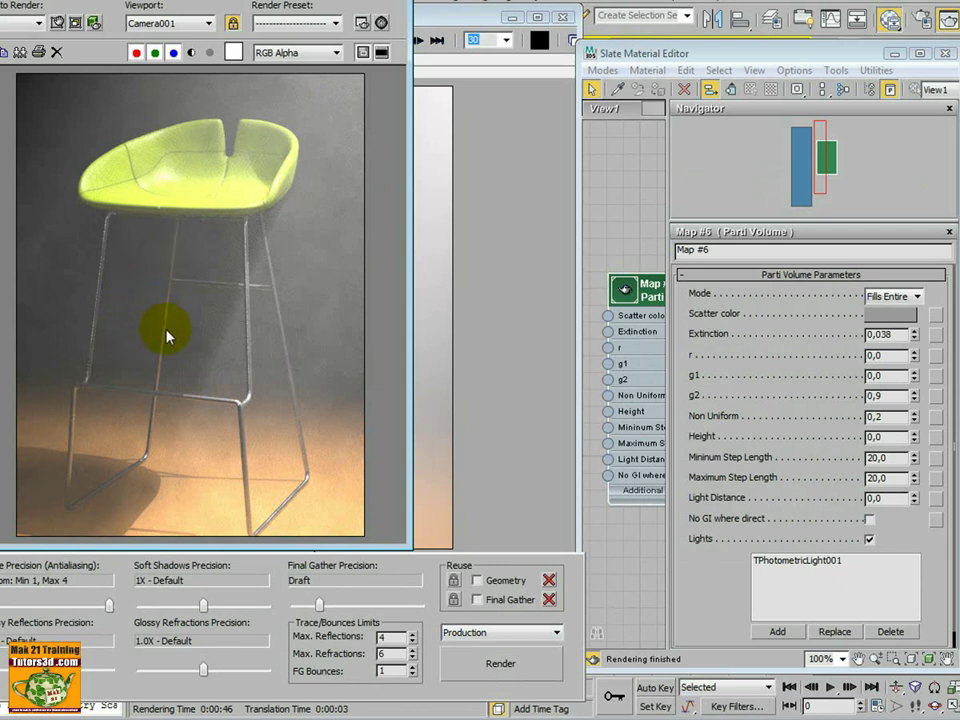
Reset Non Uniform to 0,0 and set Min/Max Step Length to 1,0 and 2,0
right_click(913, 419)
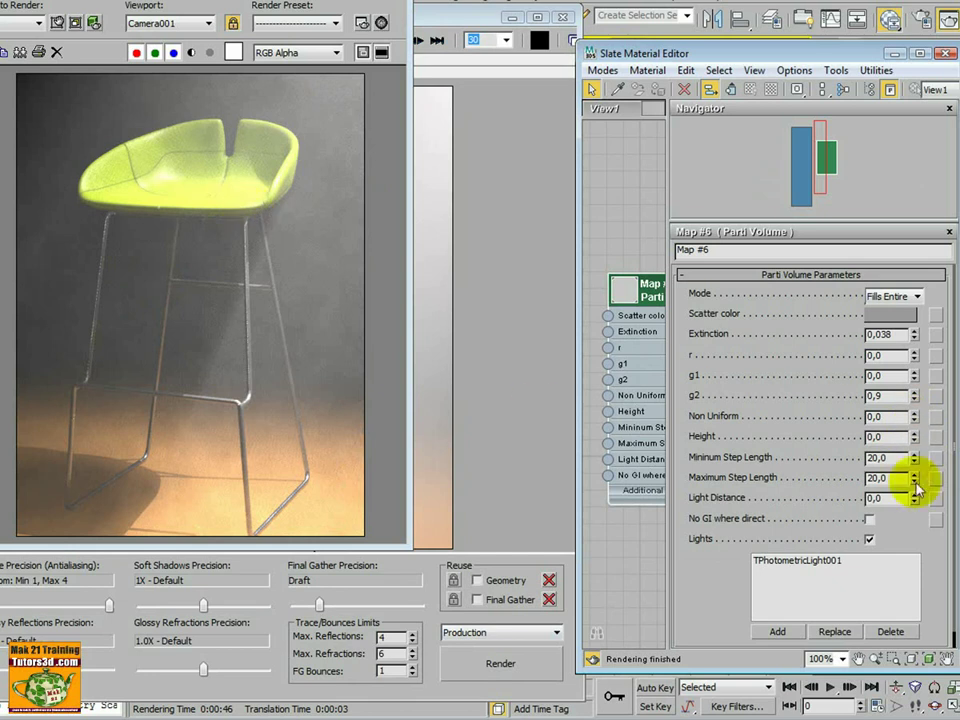
double_click(876, 457)
text(1)
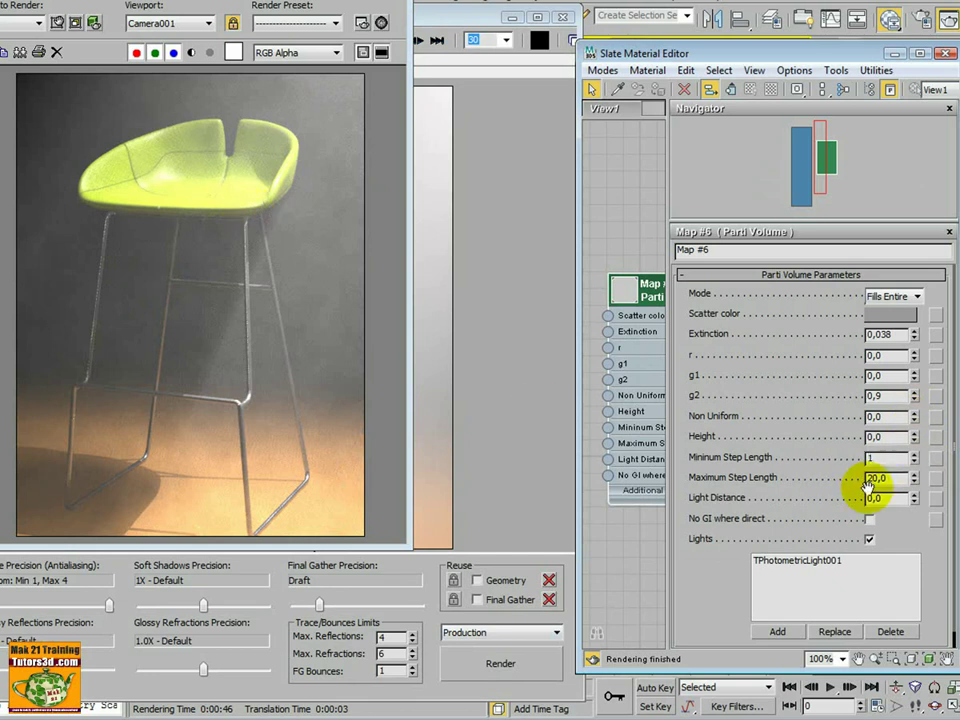
double_click(868, 478)
text(2)
key(Return)
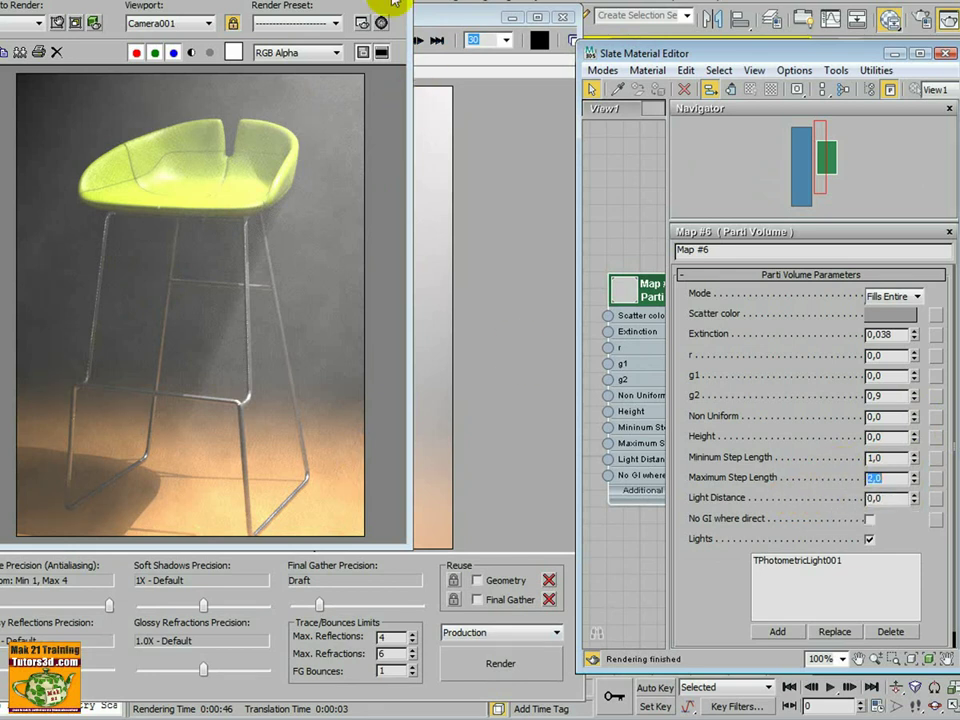
Close the RAM Player comparison and the Slate Material Editor
click(480, 17)
click(561, 17)
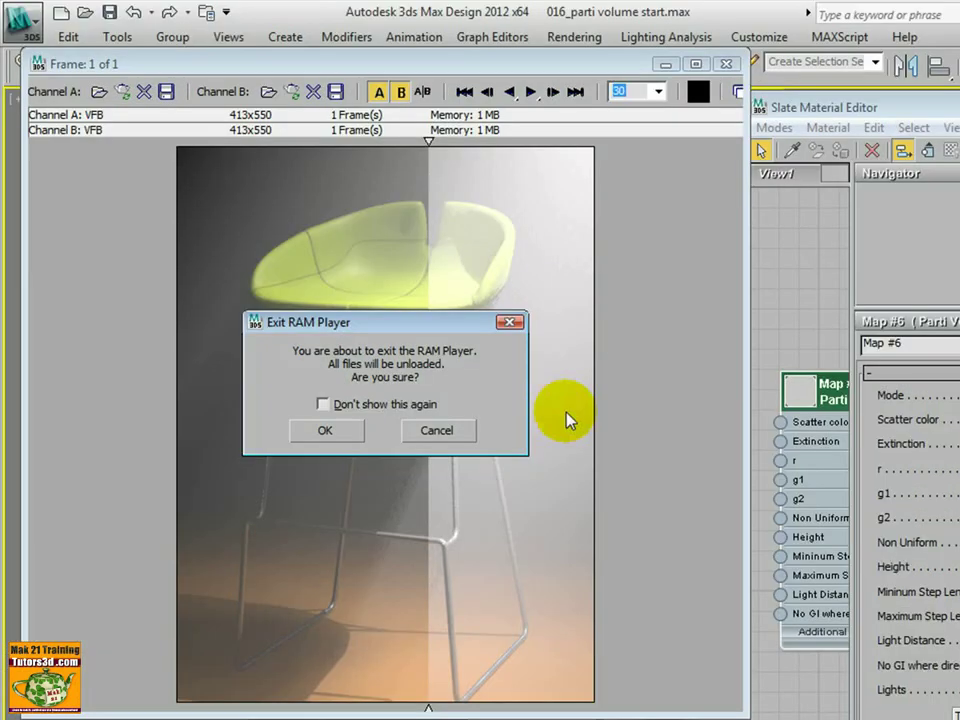
click(336, 430)
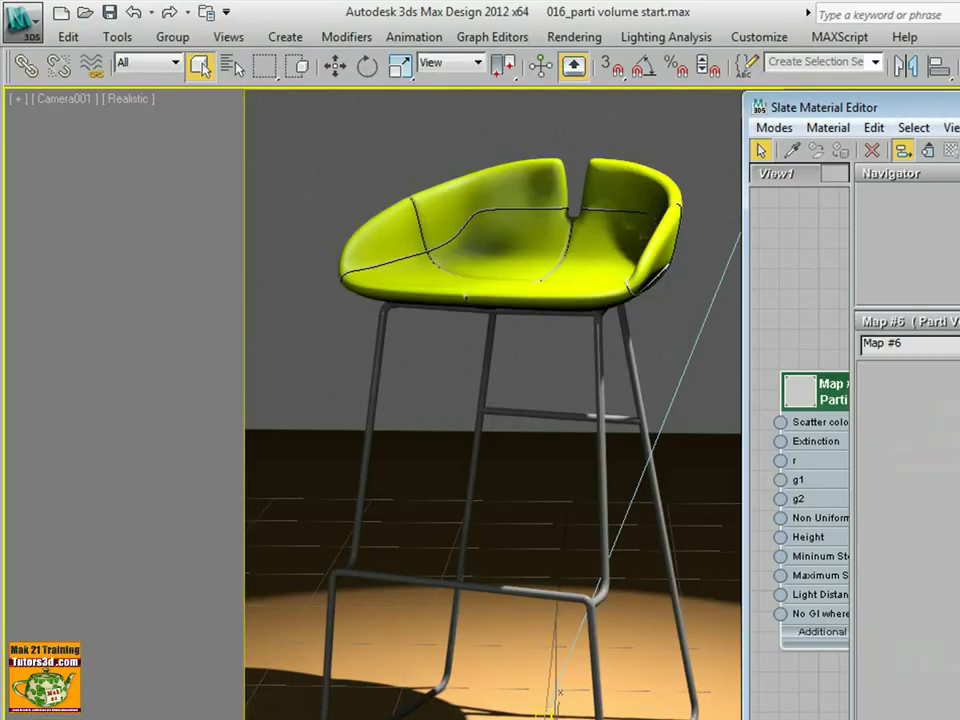
key(m)
click(28, 22)
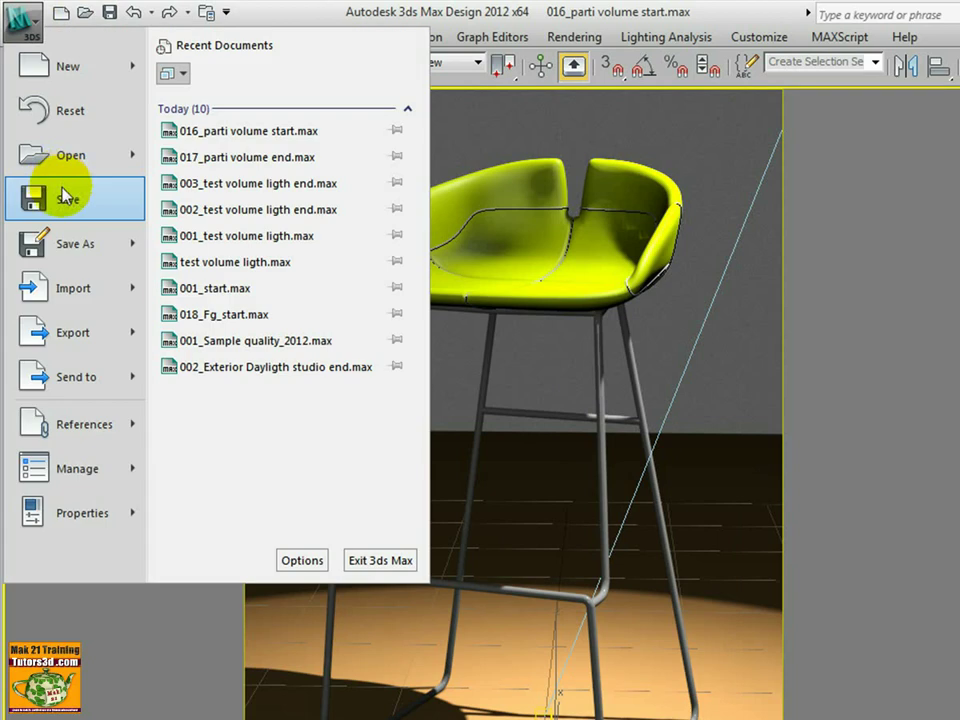
Open 017_parti volume end.max and discard changes to the current scene
click(80, 160)
click(636, 562)
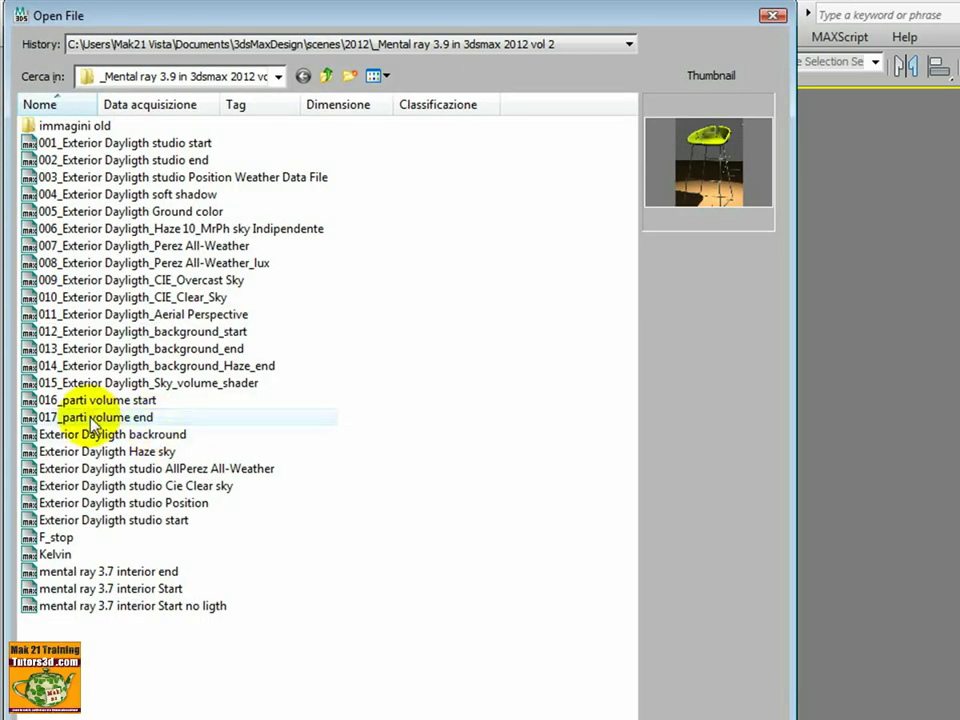
click(64, 418)
click(640, 715)
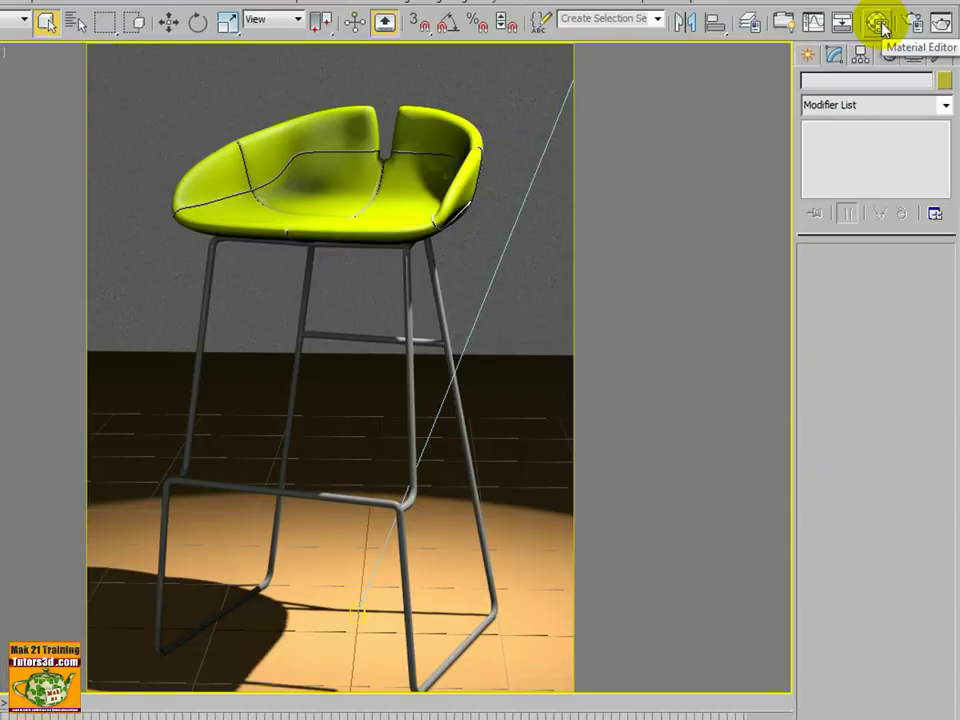
Review the end scene's Parti Volume map: Extinction 0,036, g2 0,9, step lengths 2,0 and 3,0
click(877, 24)
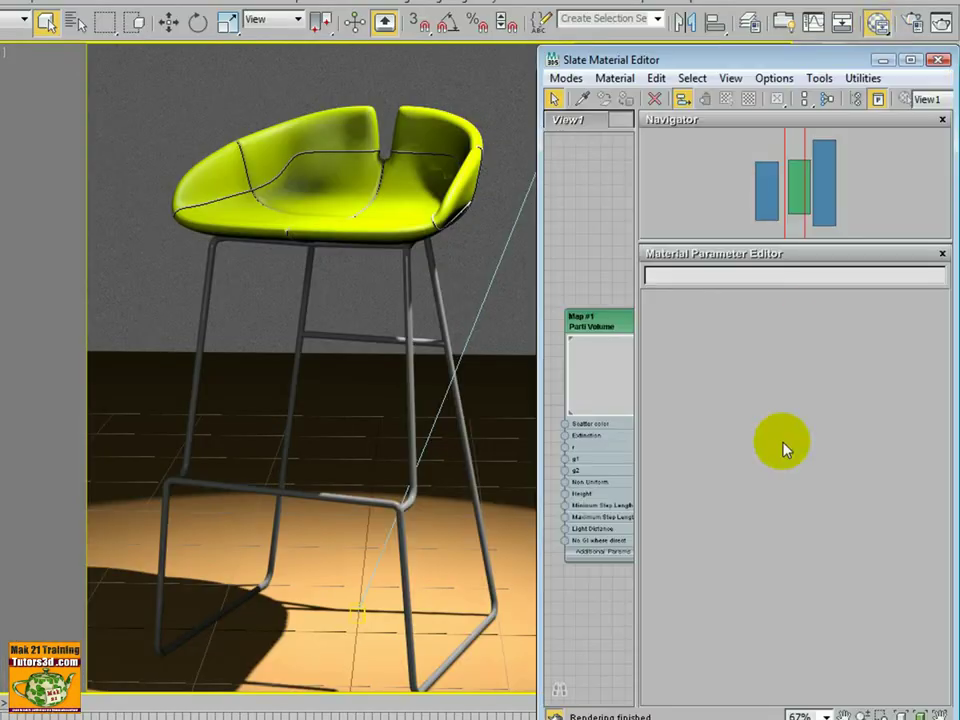
drag(539, 404, 466, 395)
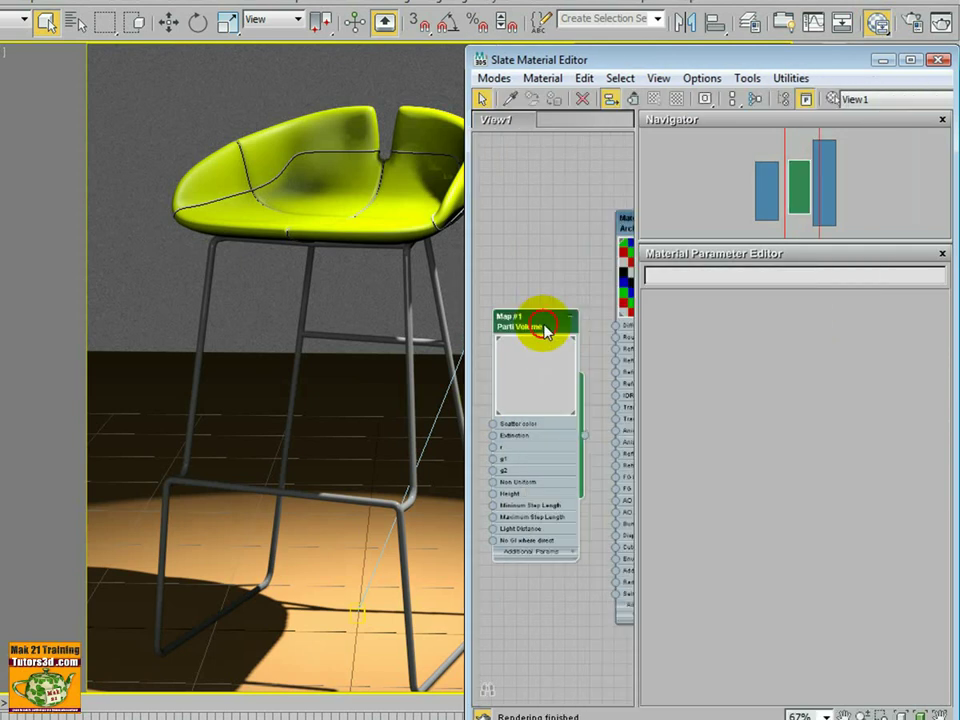
double_click(546, 319)
click(872, 365)
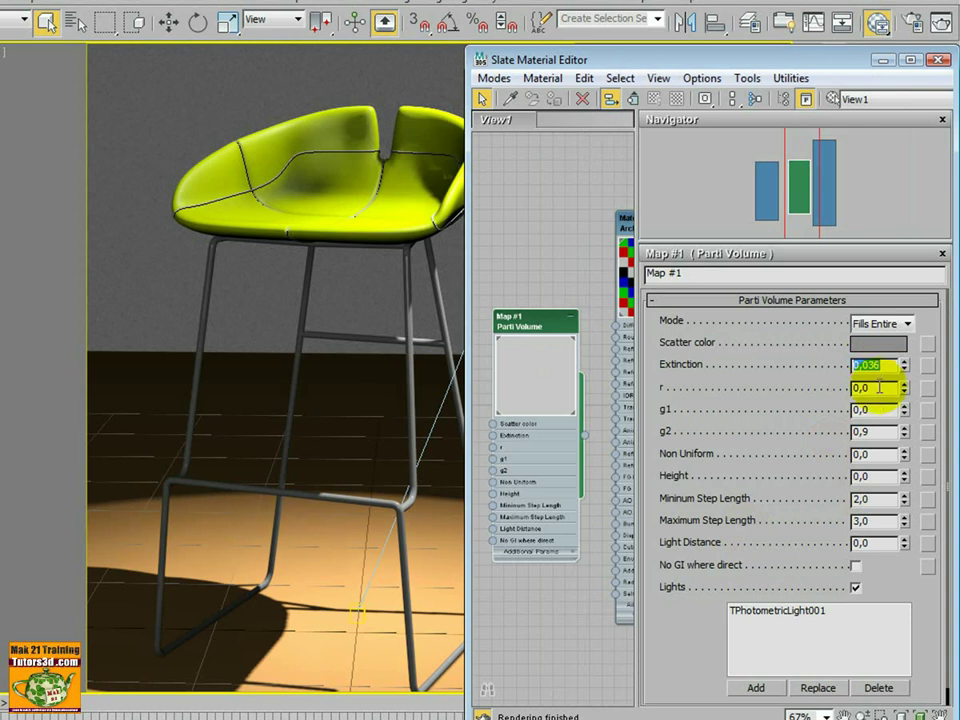
click(876, 432)
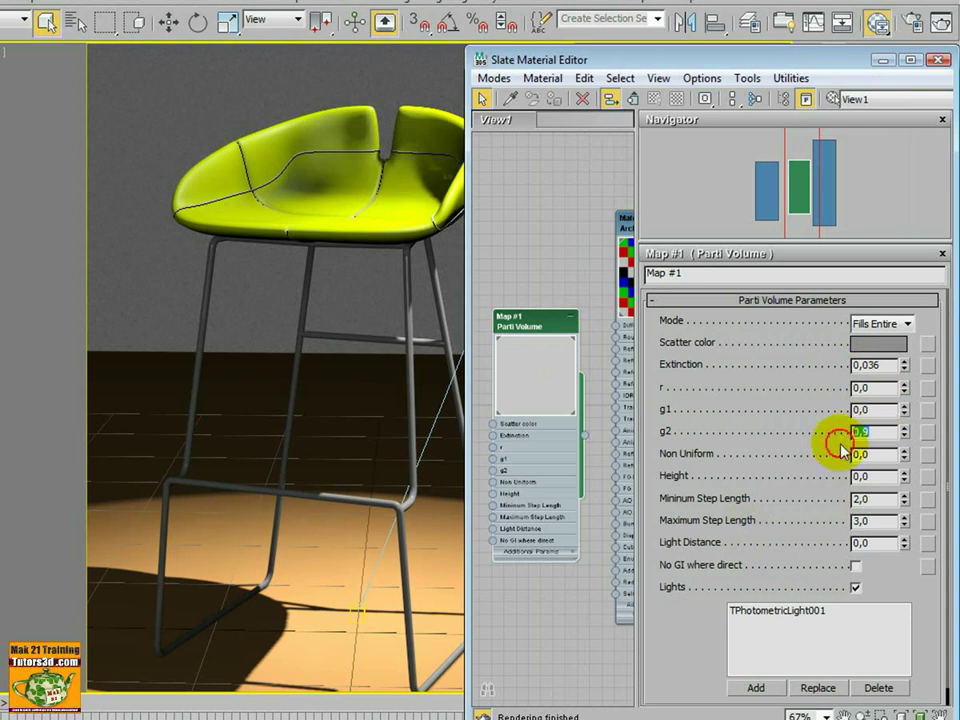
click(876, 499)
click(852, 521)
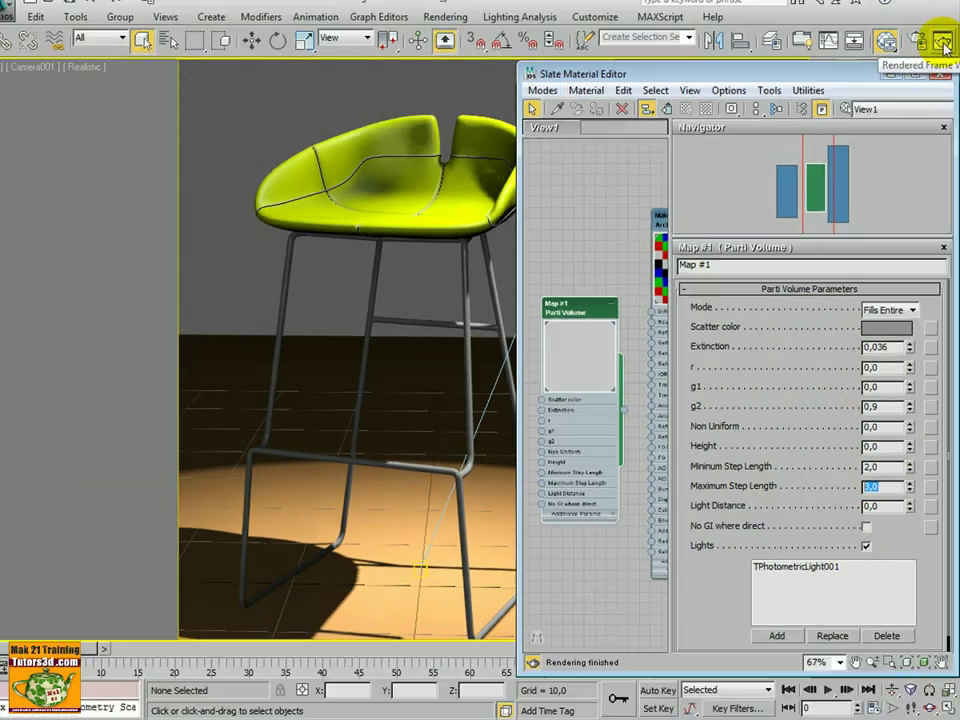
click(944, 44)
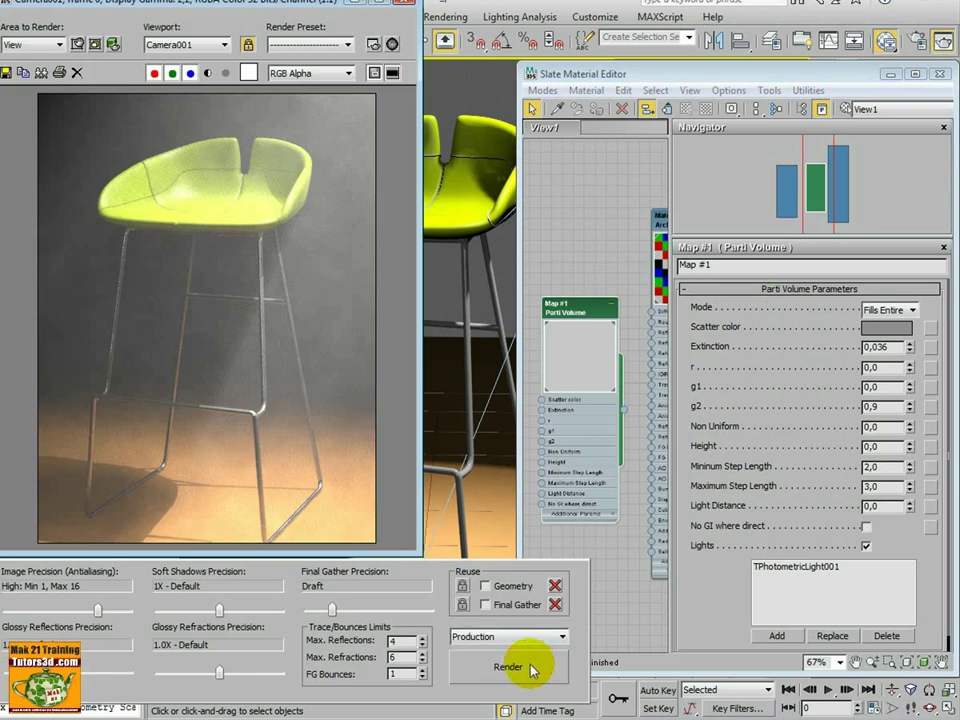
Render the end scene's Camera001 view in 0:01:25 and close the Slate Material Editor
click(530, 668)
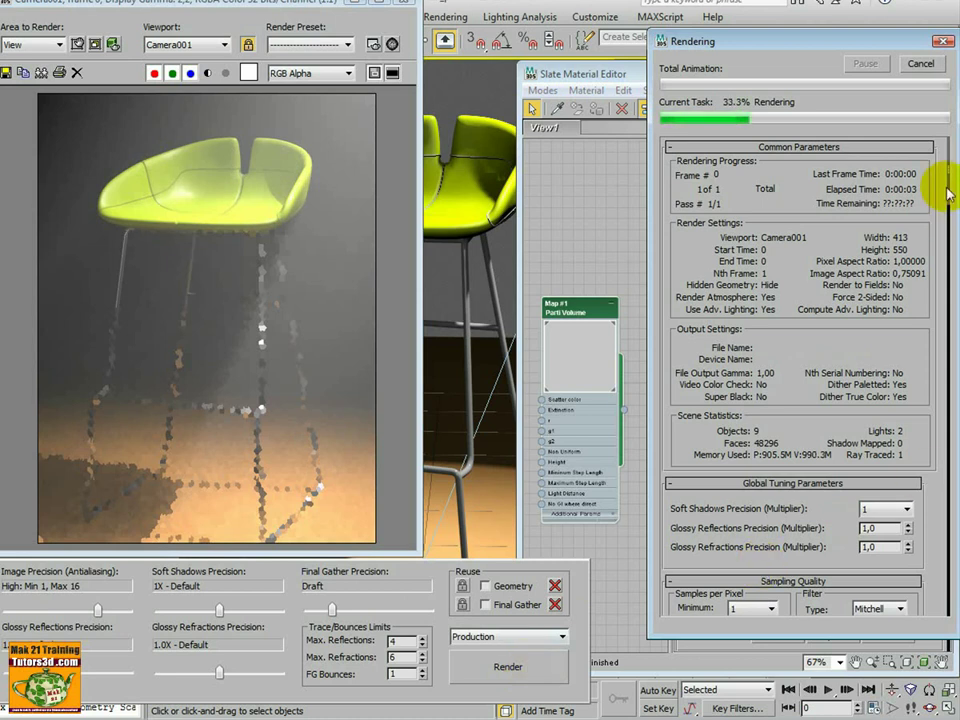
drag(946, 190, 950, 238)
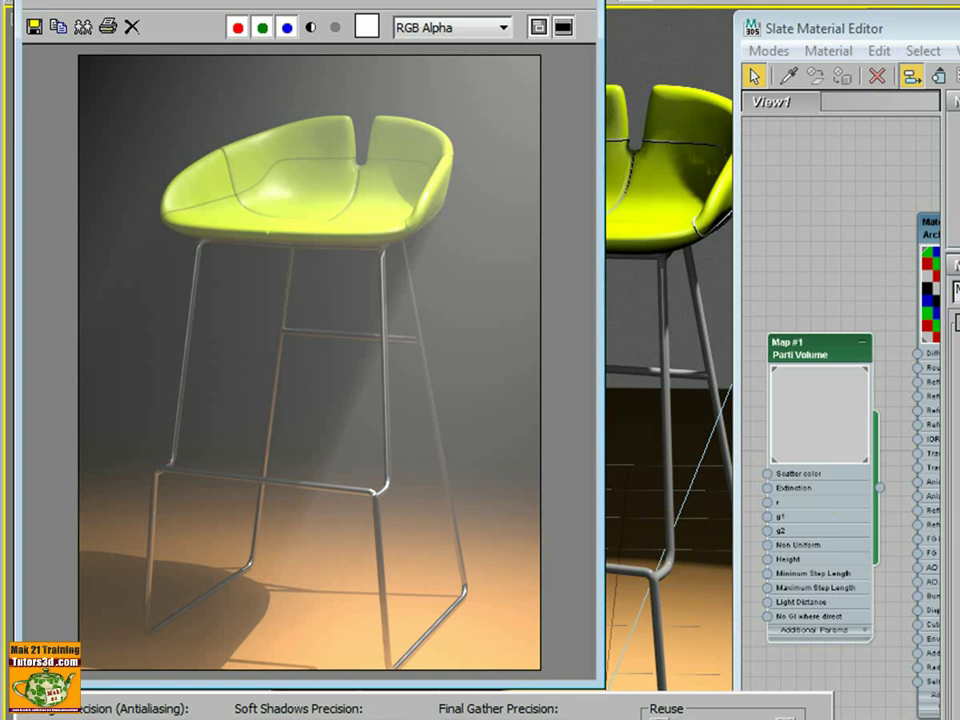
click(879, 253)
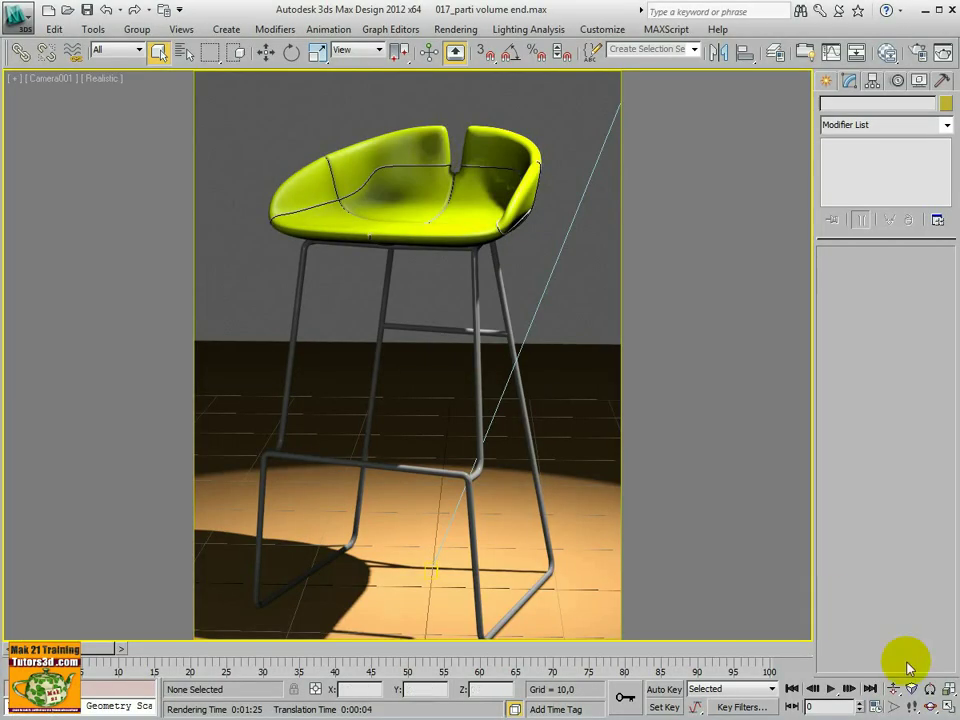
Switch to four viewports and frame the stool and camera in the Front view
click(950, 707)
click(621, 317)
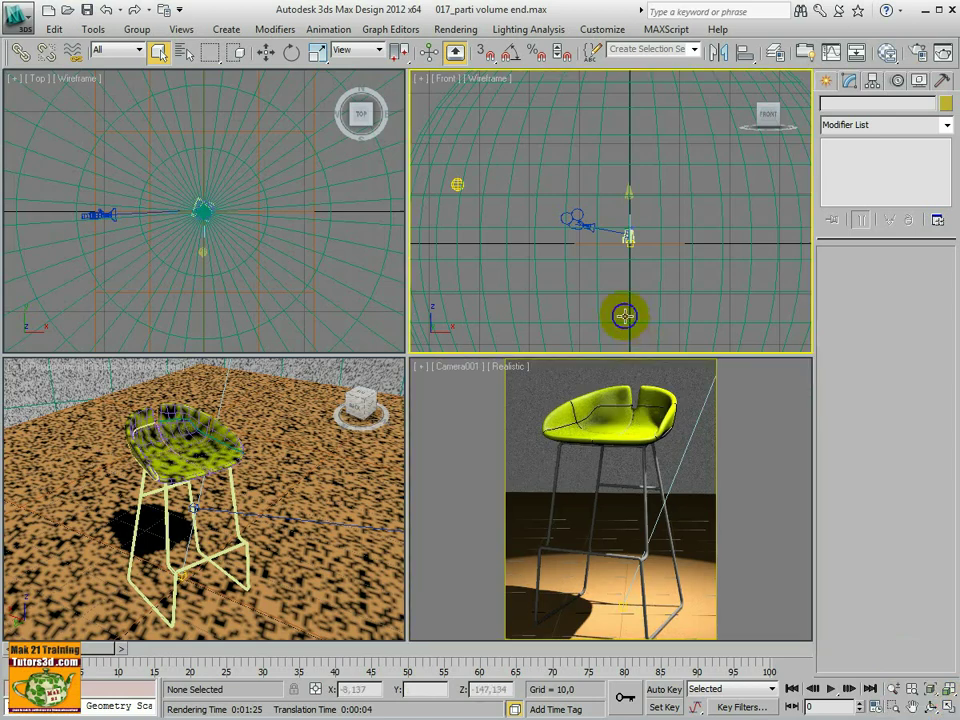
scroll(610, 320, up, 3)
mouse_move(610, 320)
middle_down()
mouse_move(527, 272)
mouse_move(561, 306)
middle_up()
scroll(506, 290, up, 2)
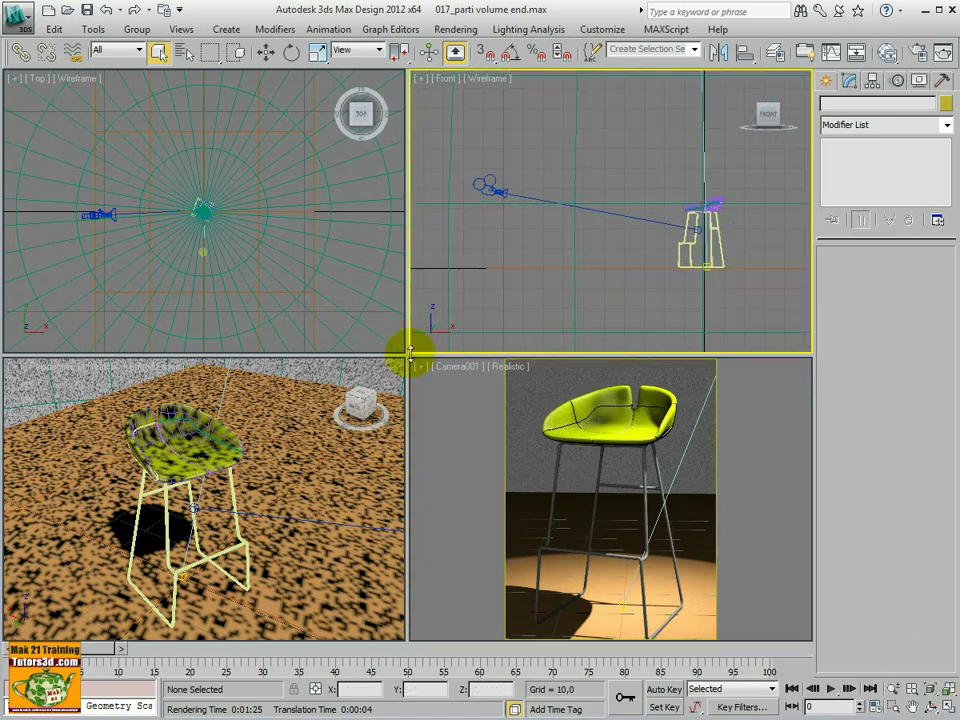
drag(407, 354, 151, 359)
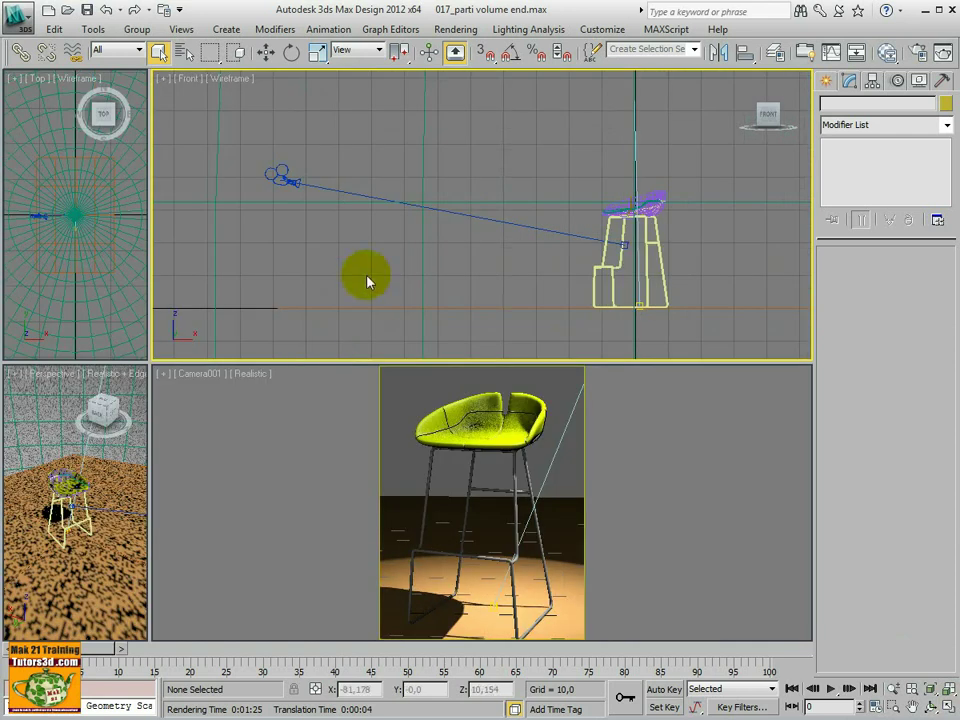
Dolly Camera001 back so the stool sits inside the full pool of light
click(615, 453)
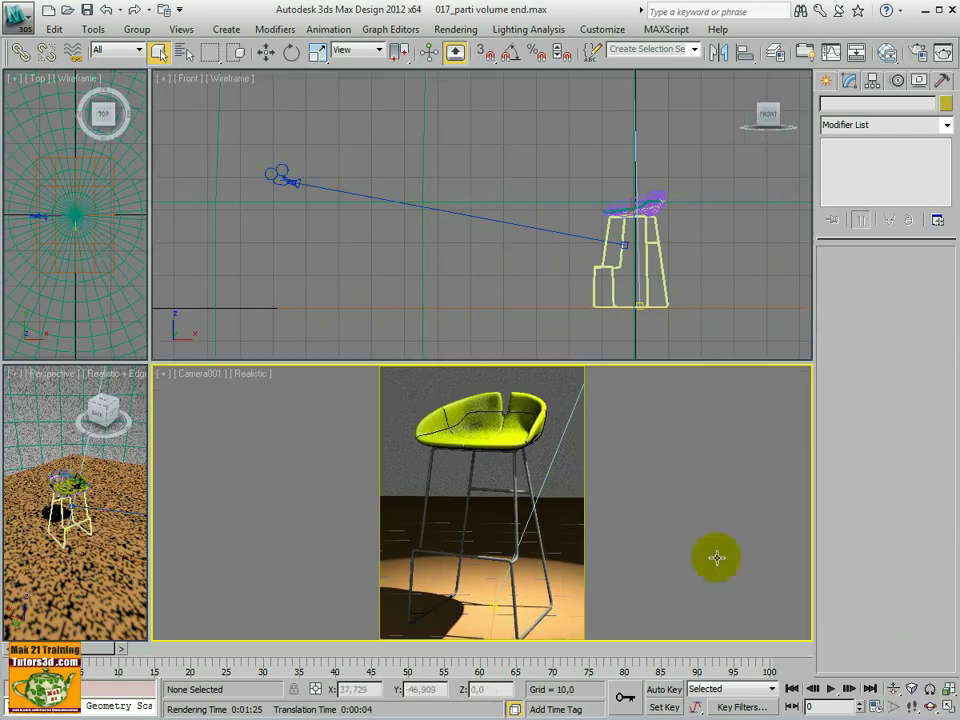
click(893, 689)
drag(537, 547, 550, 614)
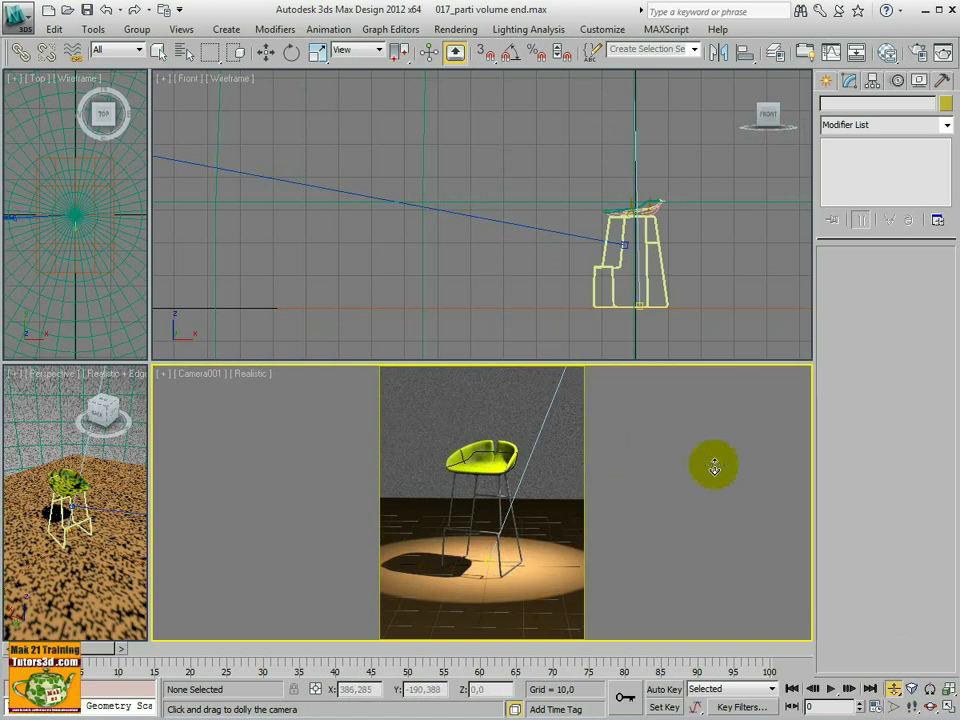
Test-render the dollied-back camera view, cancel it after 0:00:11, and close the rendered image
click(944, 55)
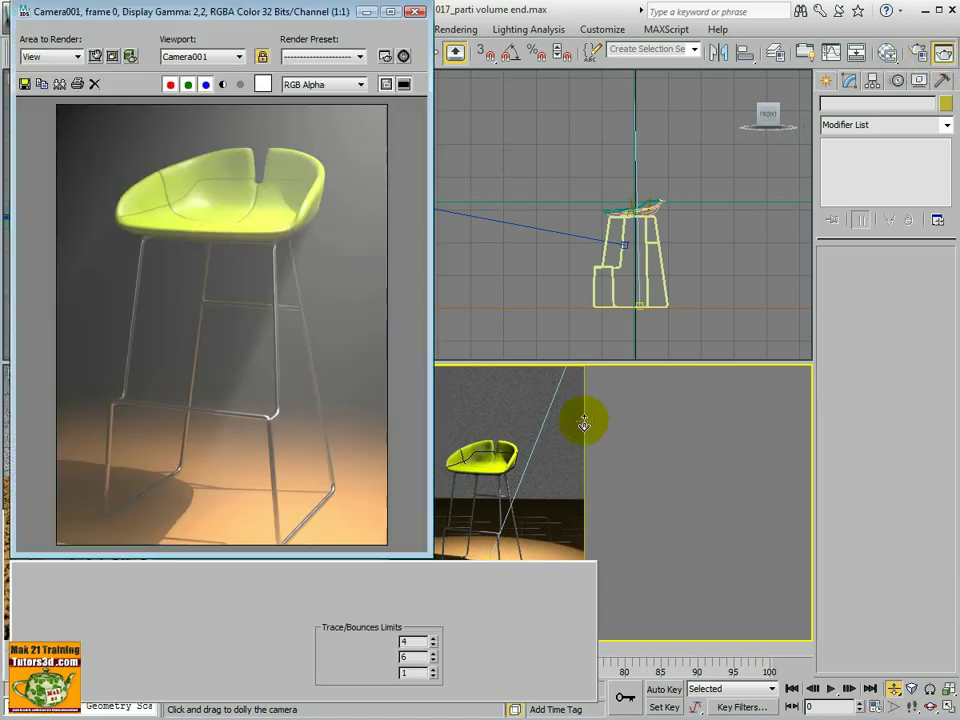
click(497, 670)
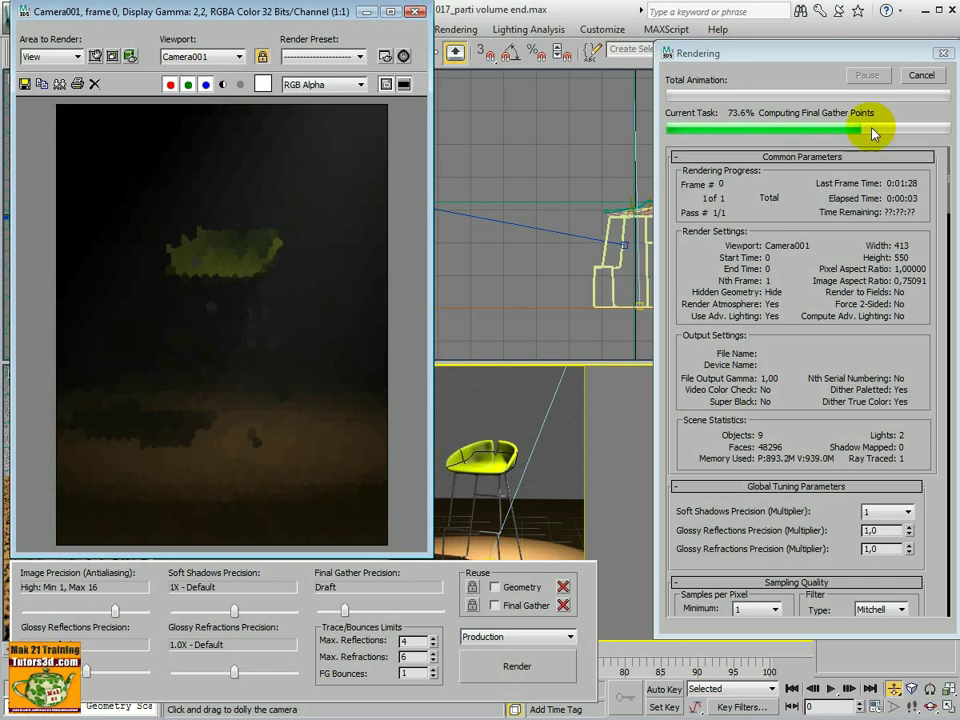
click(921, 77)
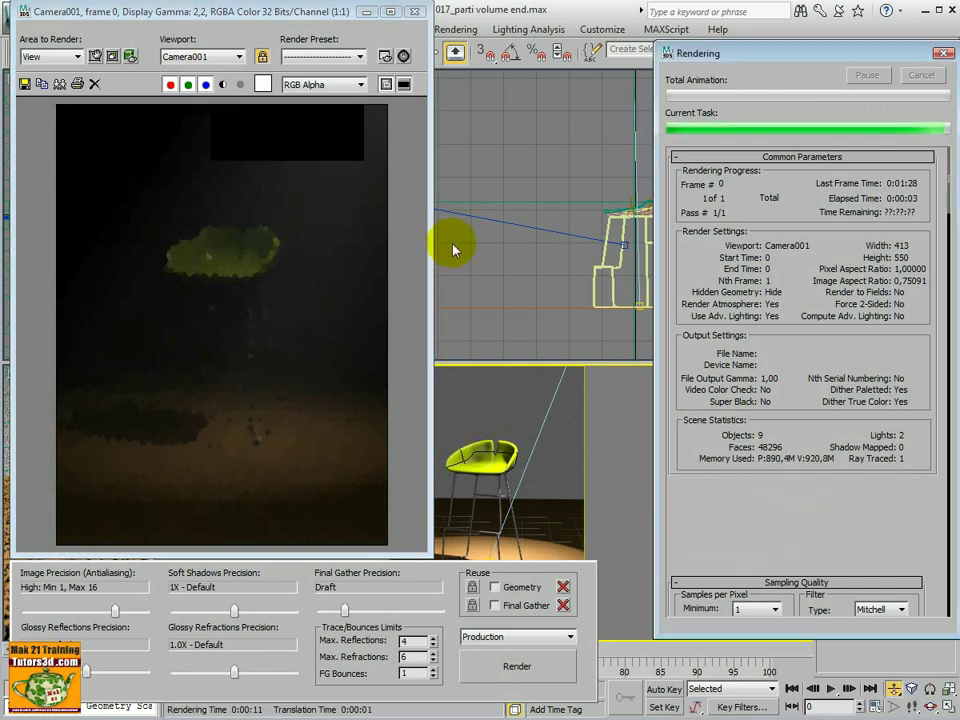
click(416, 14)
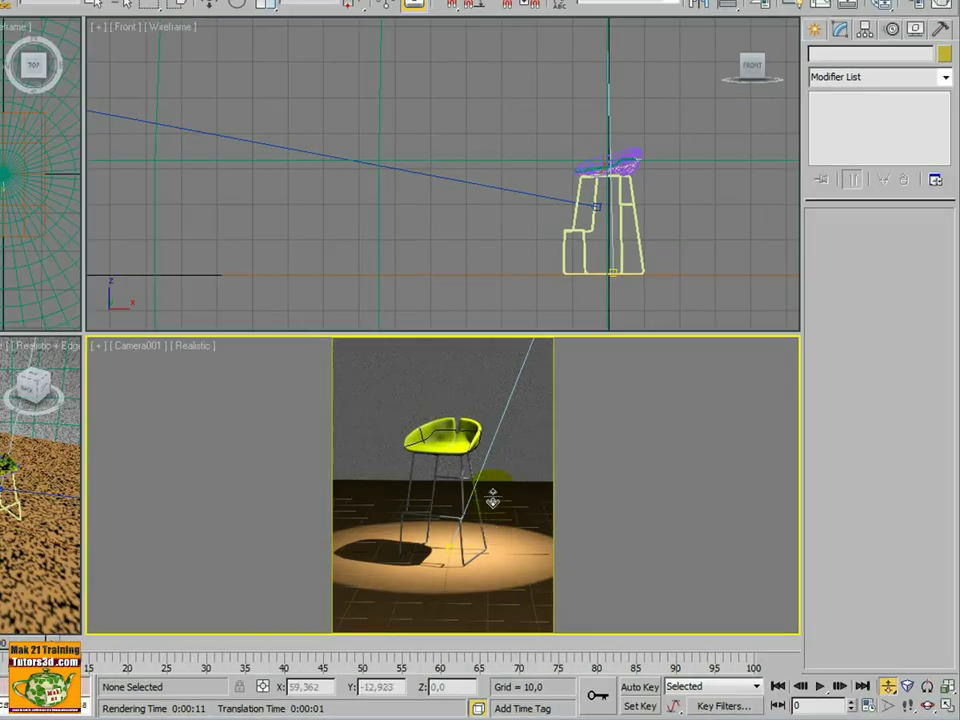
drag(493, 497, 500, 468)
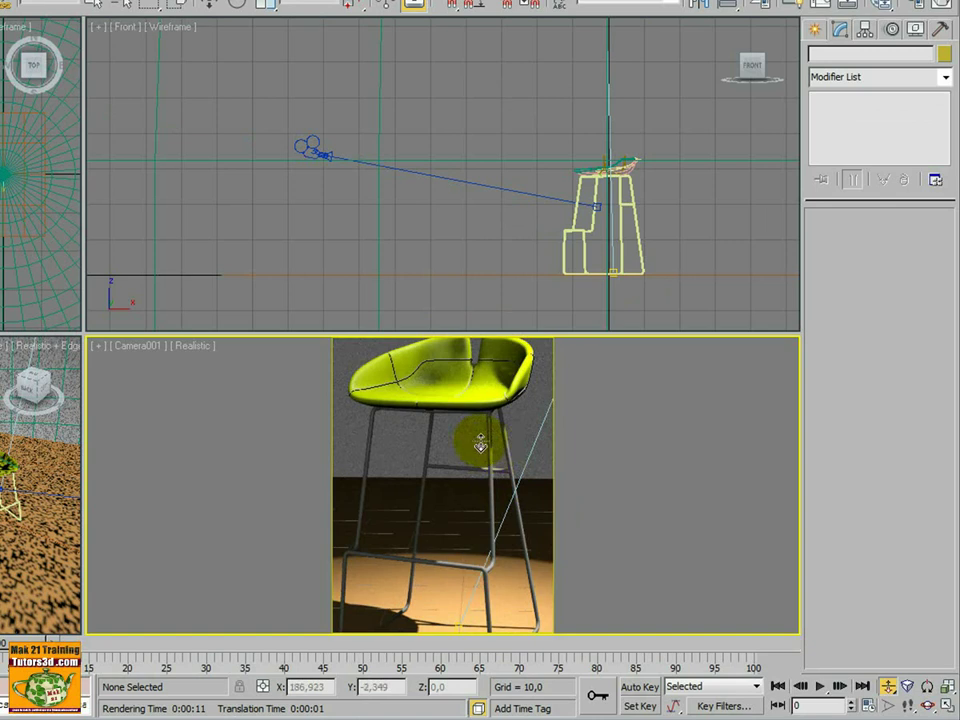
mouse_move(482, 443)
mouse_down()
mouse_move(473, 498)
mouse_move(500, 461)
mouse_up()
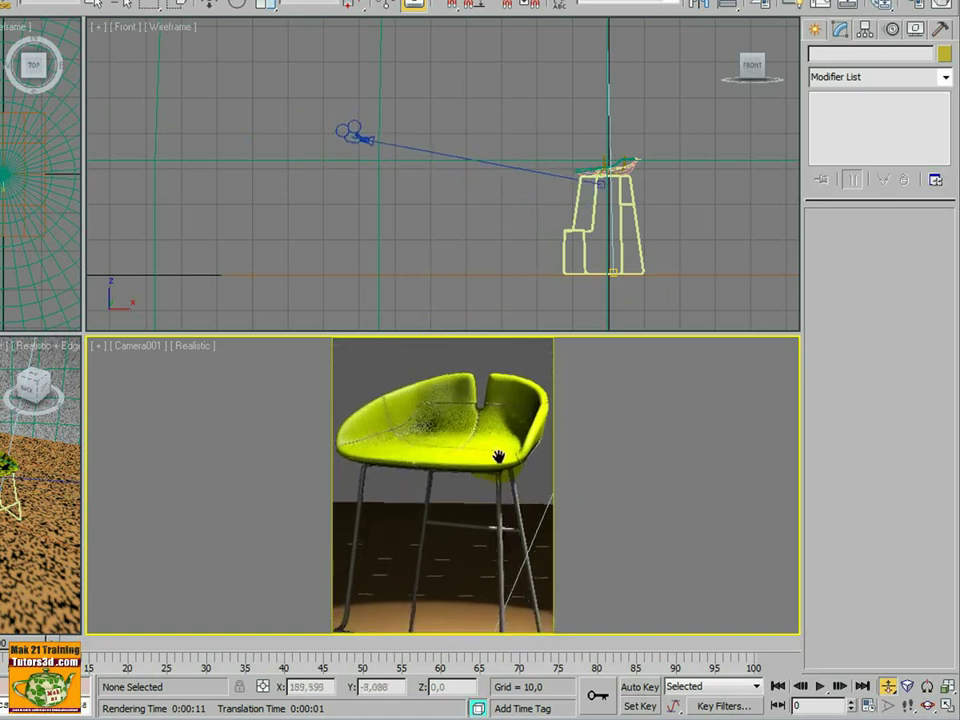
key(shift+q)
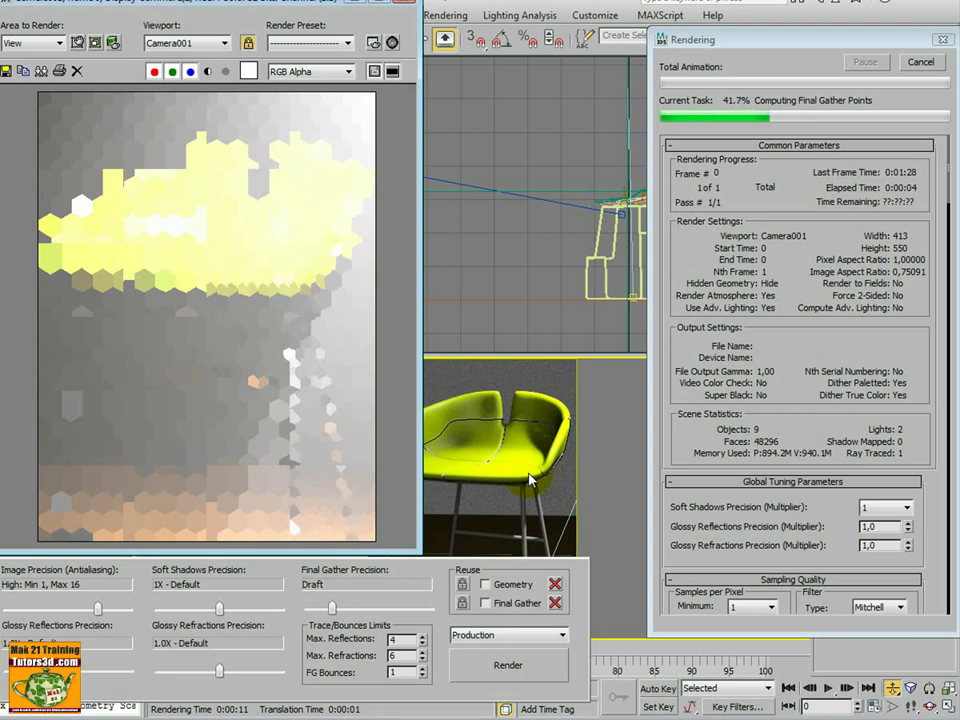
click(921, 61)
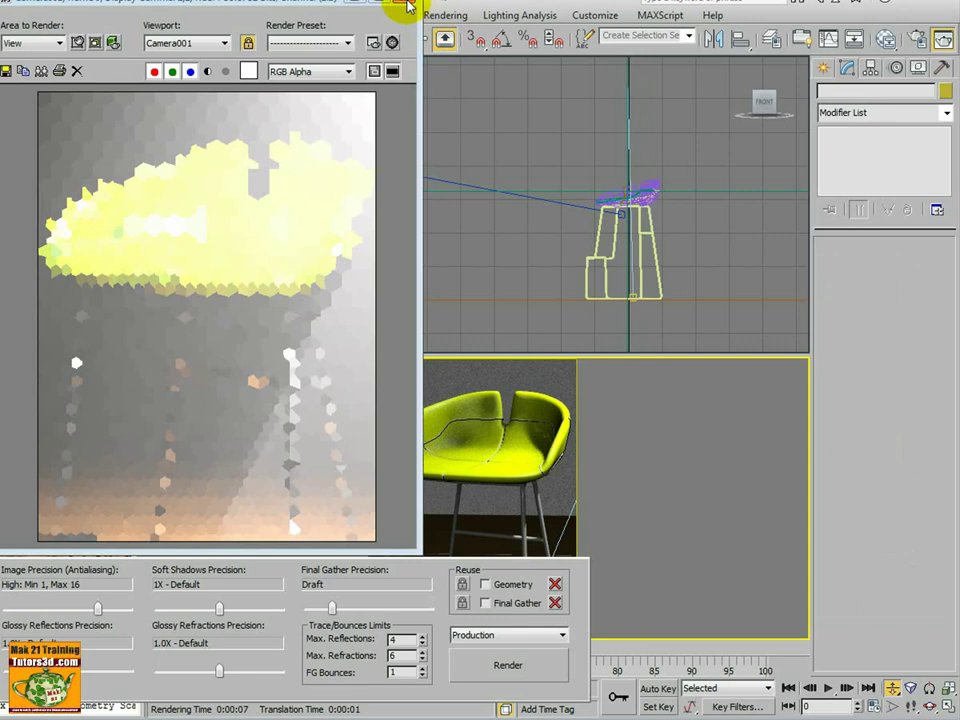
click(406, 6)
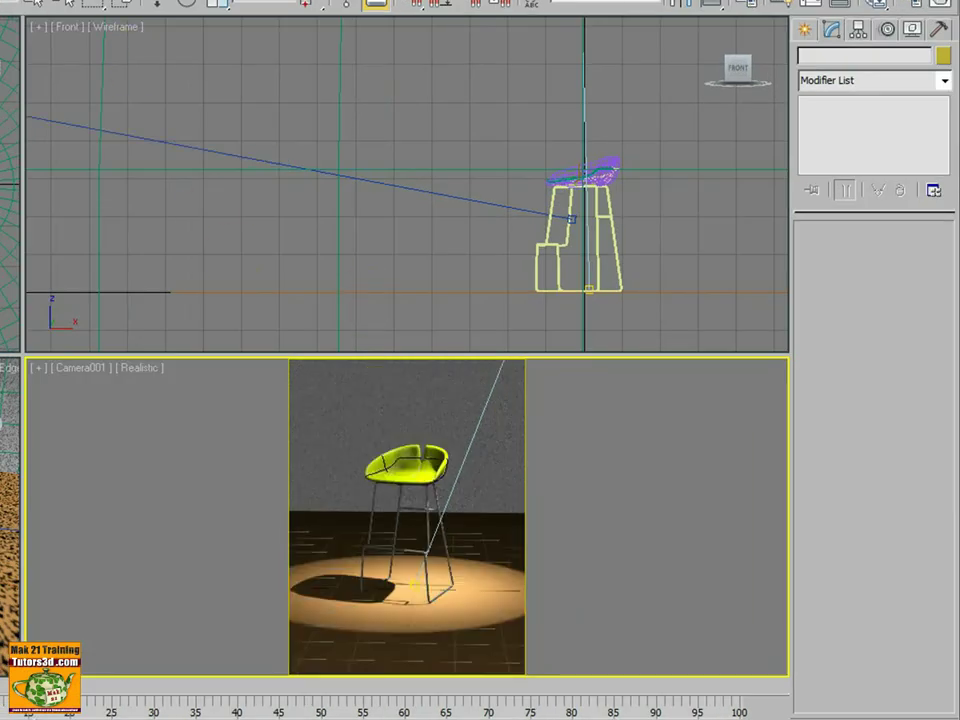
Move the camera closer, try 35/24/28/15 mm lenses, settle on 50 mm, and render Camera001
drag(25, 117, 161, 146)
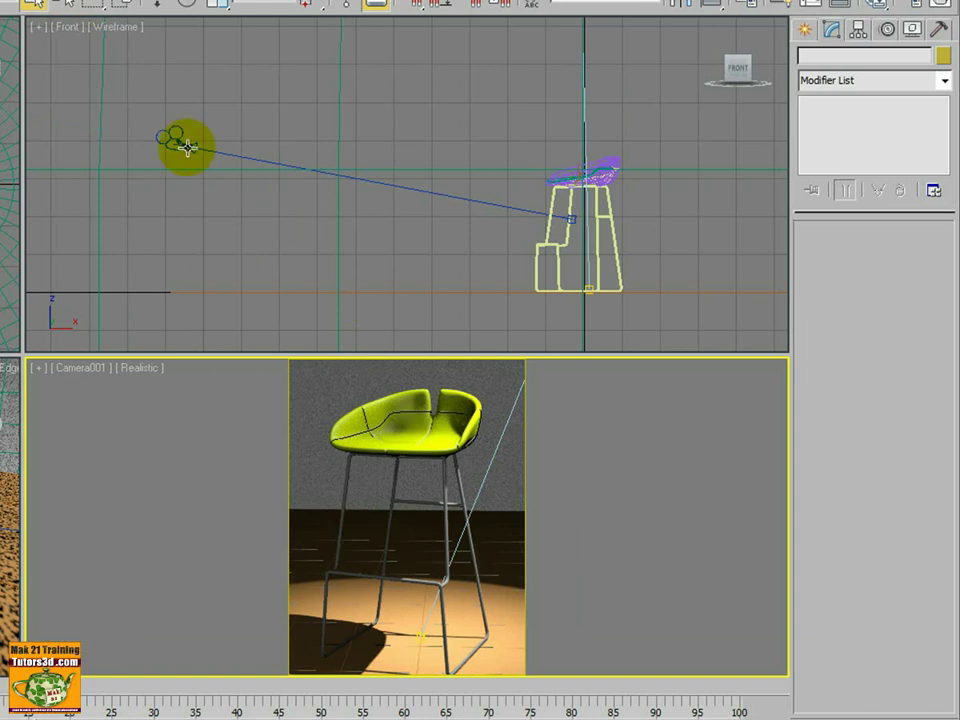
click(187, 147)
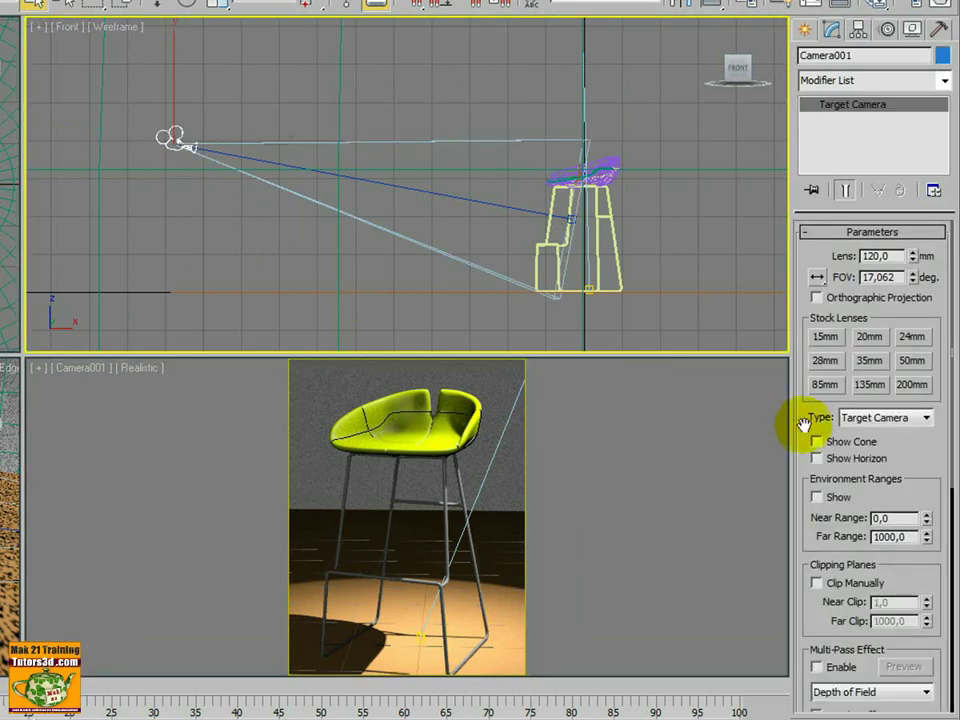
click(870, 362)
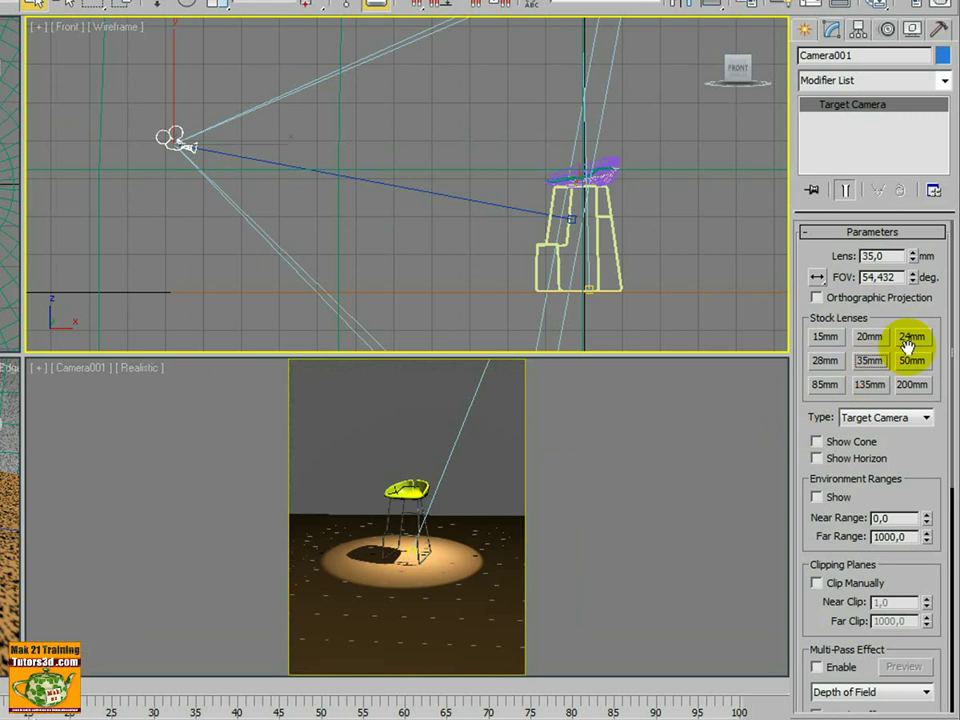
click(911, 337)
click(826, 361)
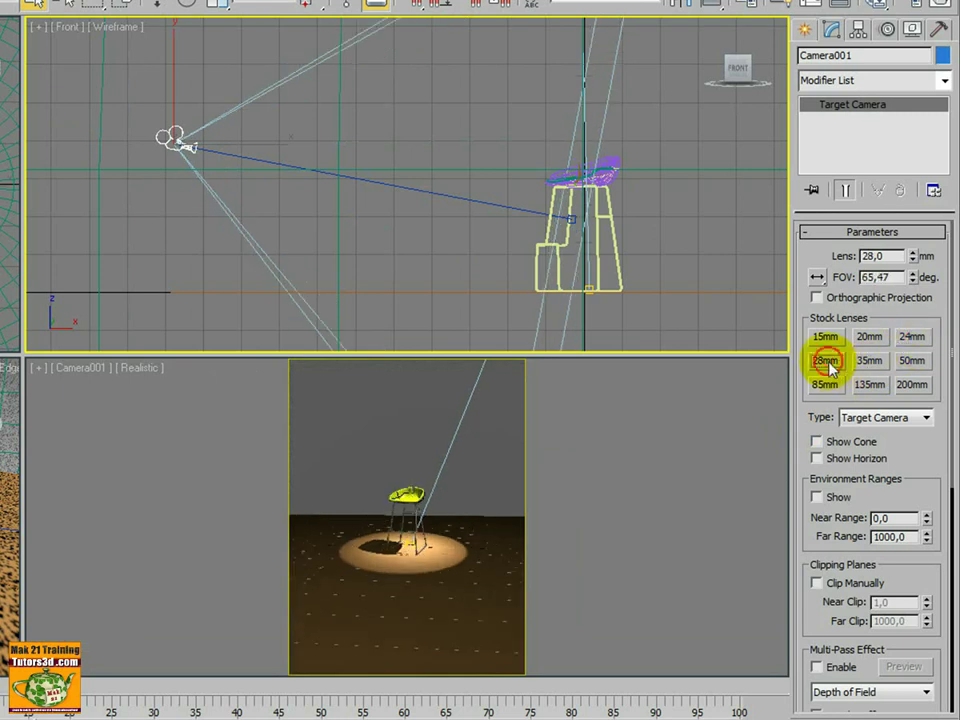
click(825, 337)
click(869, 360)
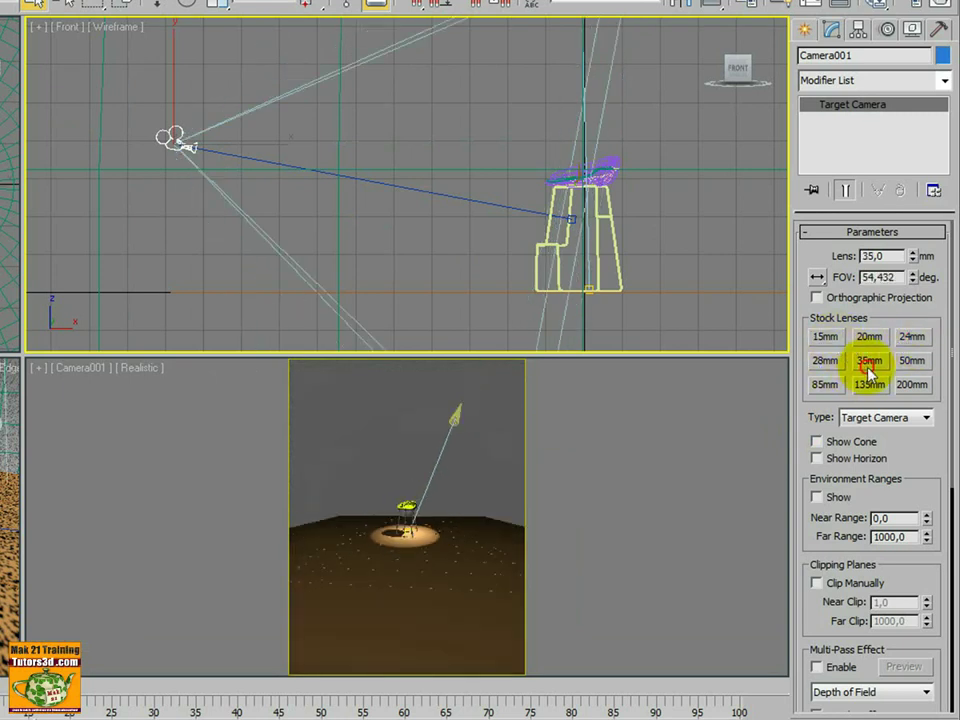
click(912, 360)
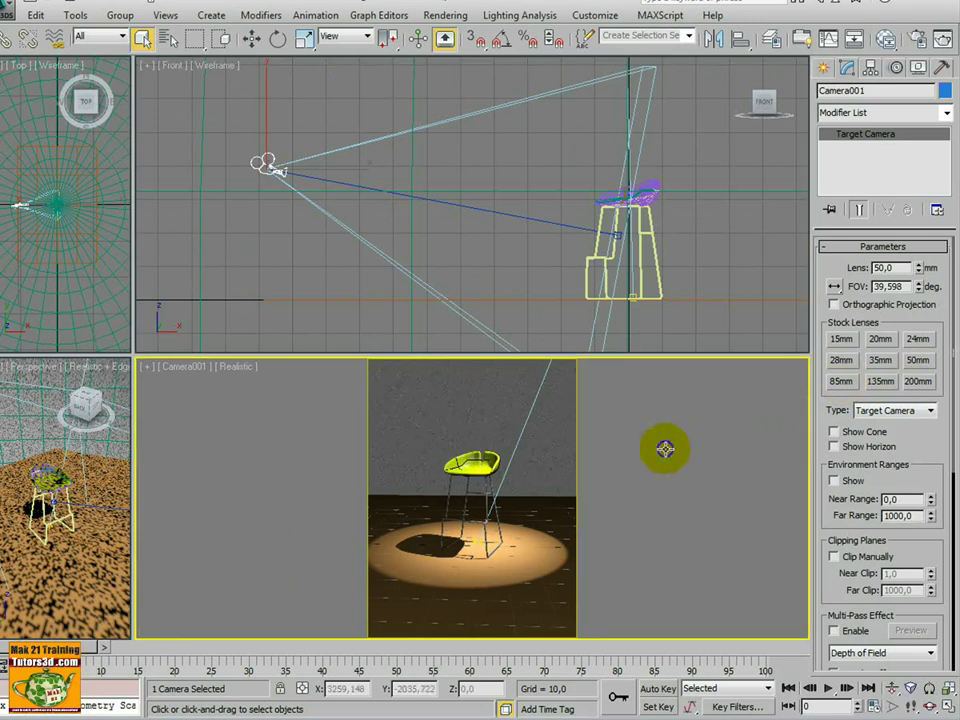
key(shift+q)
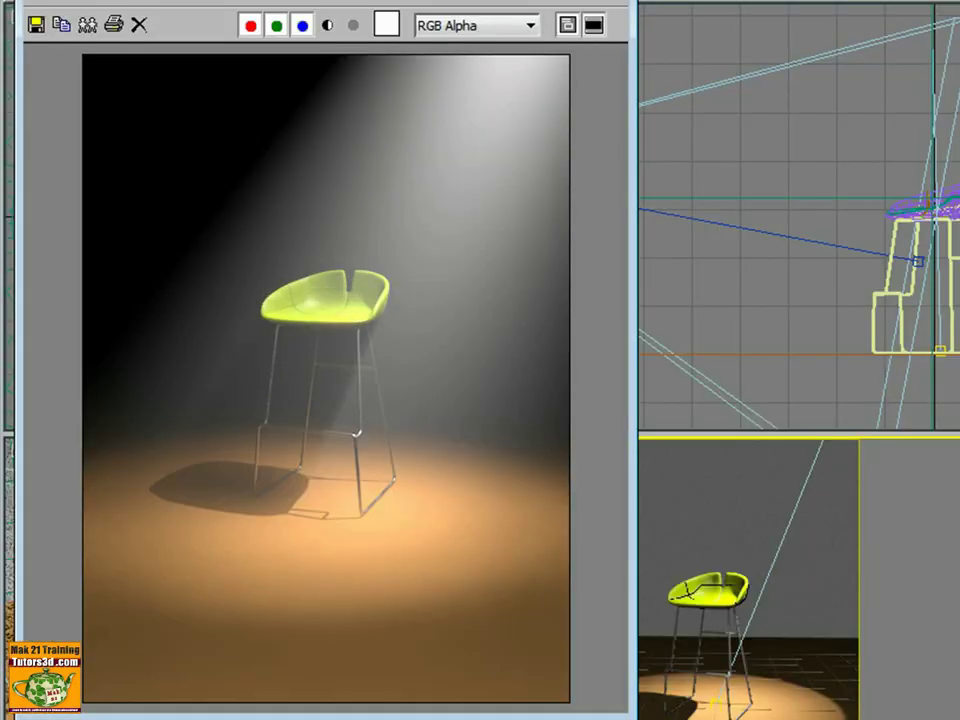
Close the render window, zoom out, and delete the large enclosing Sphere001
click(797, 242)
scroll(328, 279, down, 3)
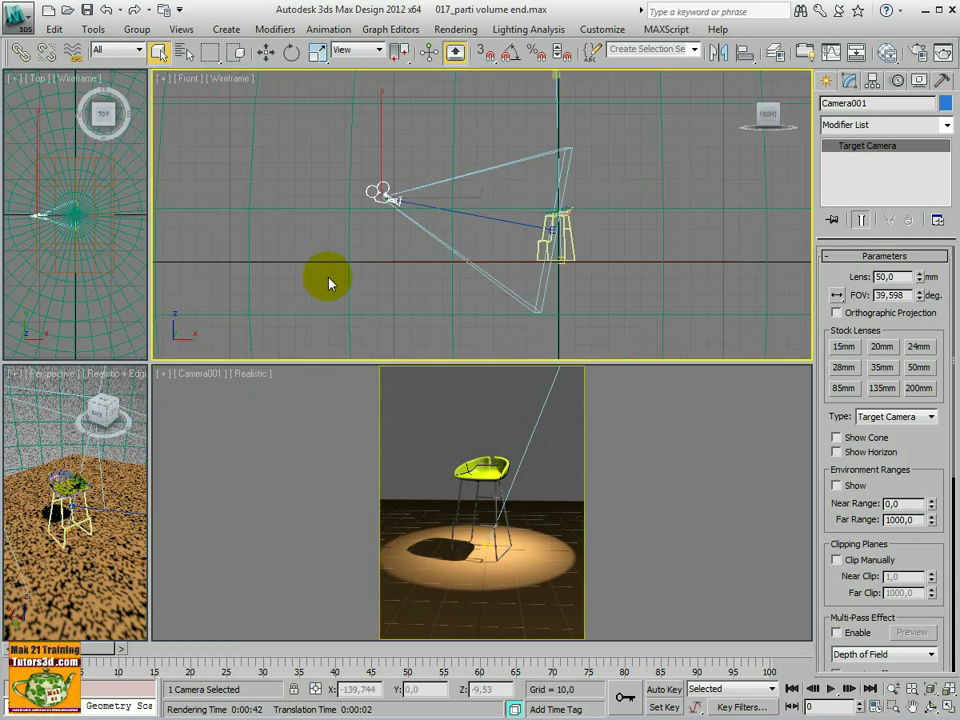
scroll(330, 283, down, 5)
scroll(435, 236, down, 2)
click(435, 236)
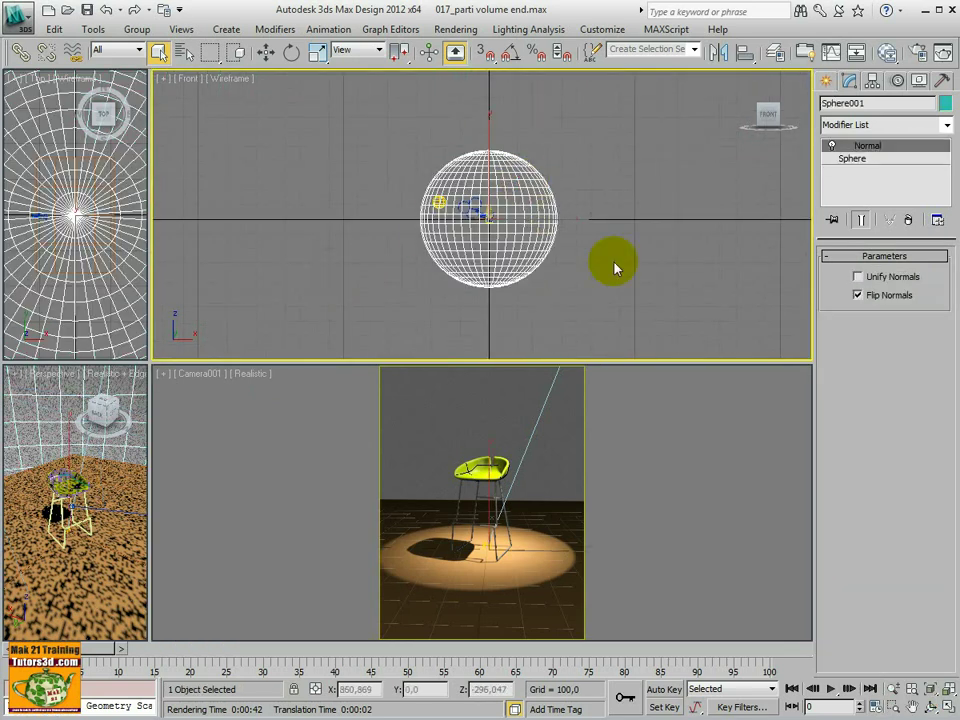
key(Delete)
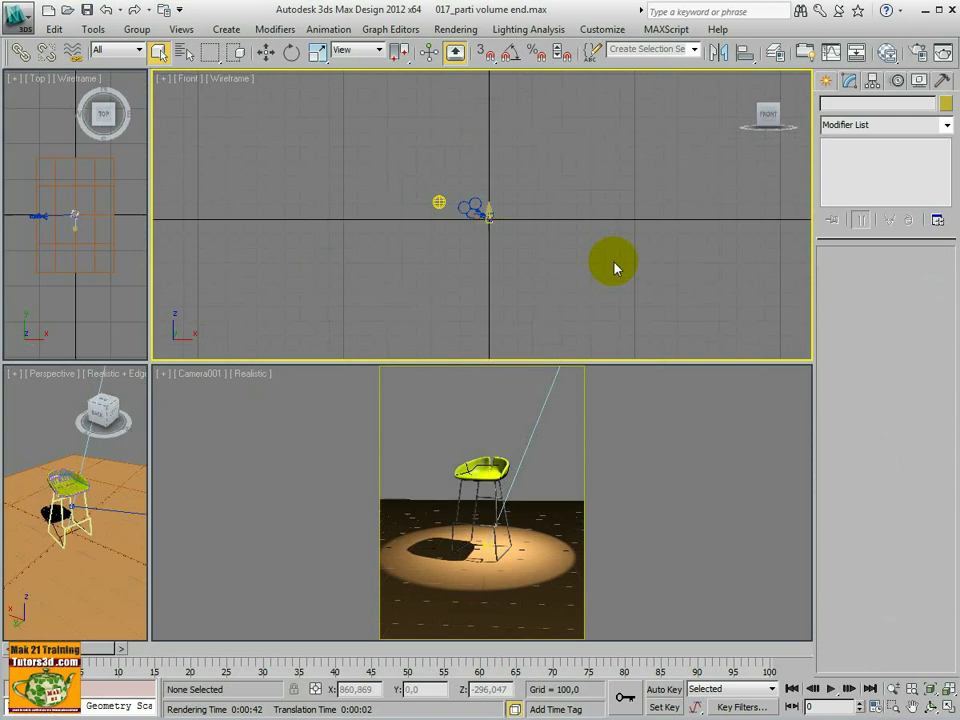
Render the Camera001 viewport again
click(675, 411)
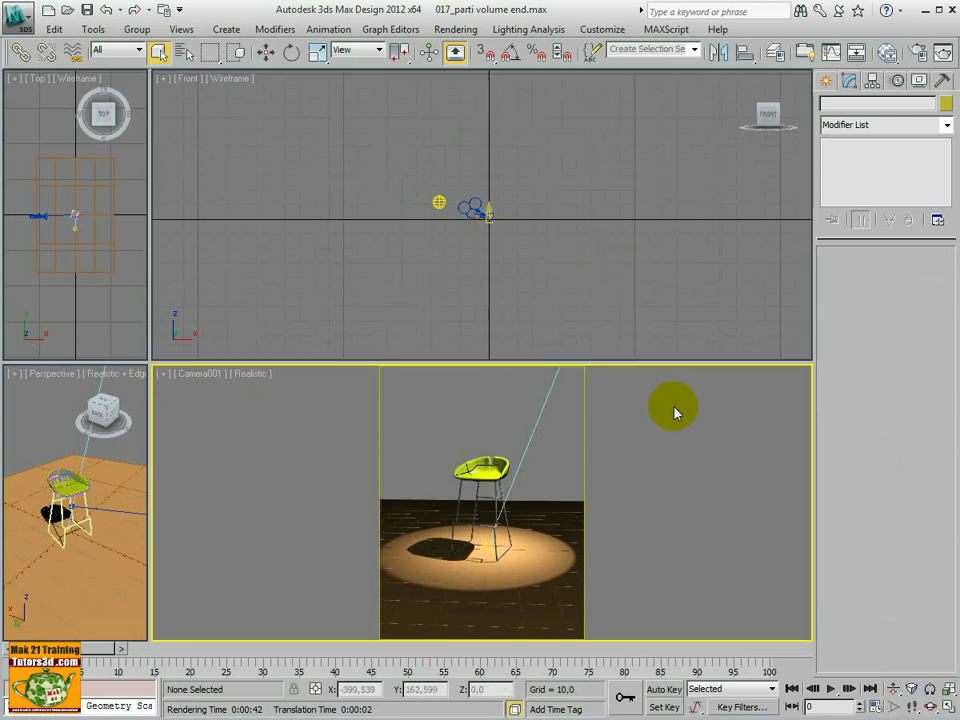
click(940, 57)
click(517, 667)
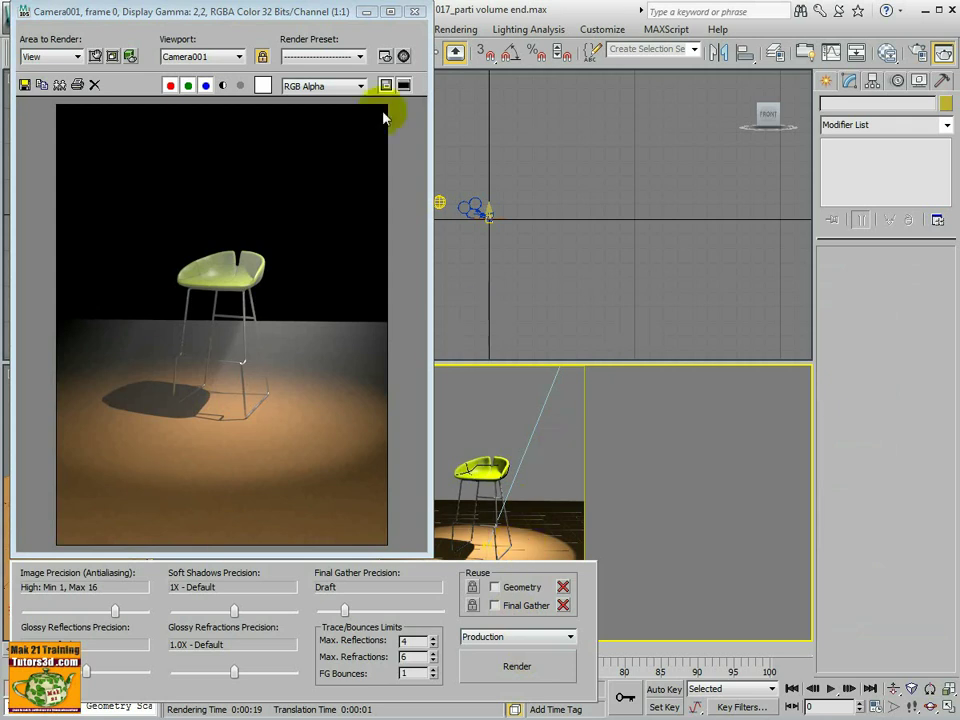
Maximize the Camera001 viewport with Alt+W and drag the Rendered Frame Window beside it
click(707, 465)
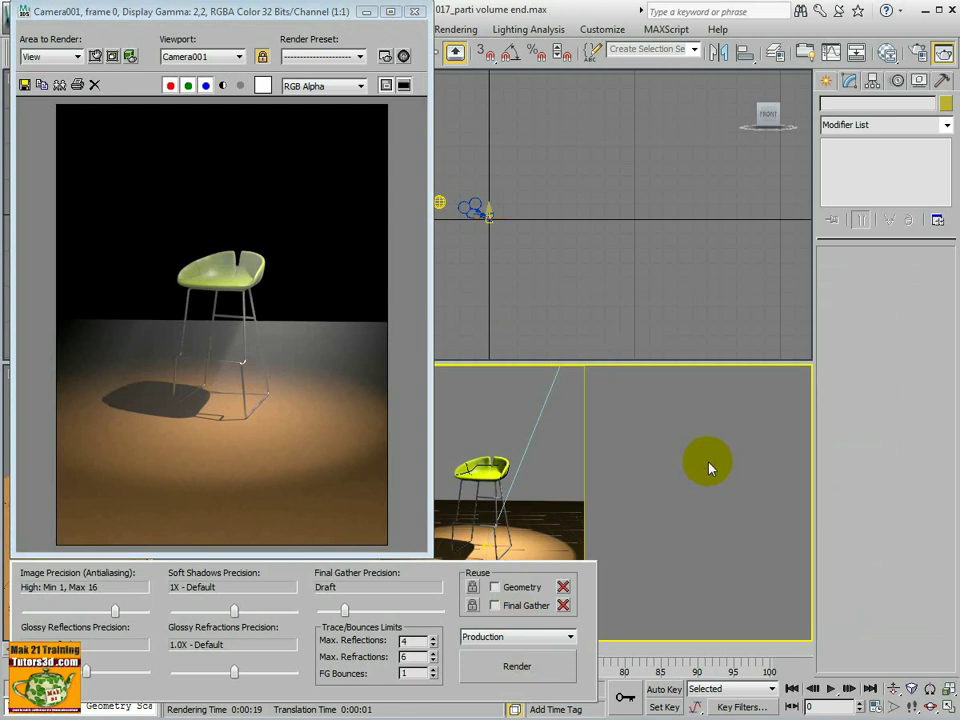
key(alt+w)
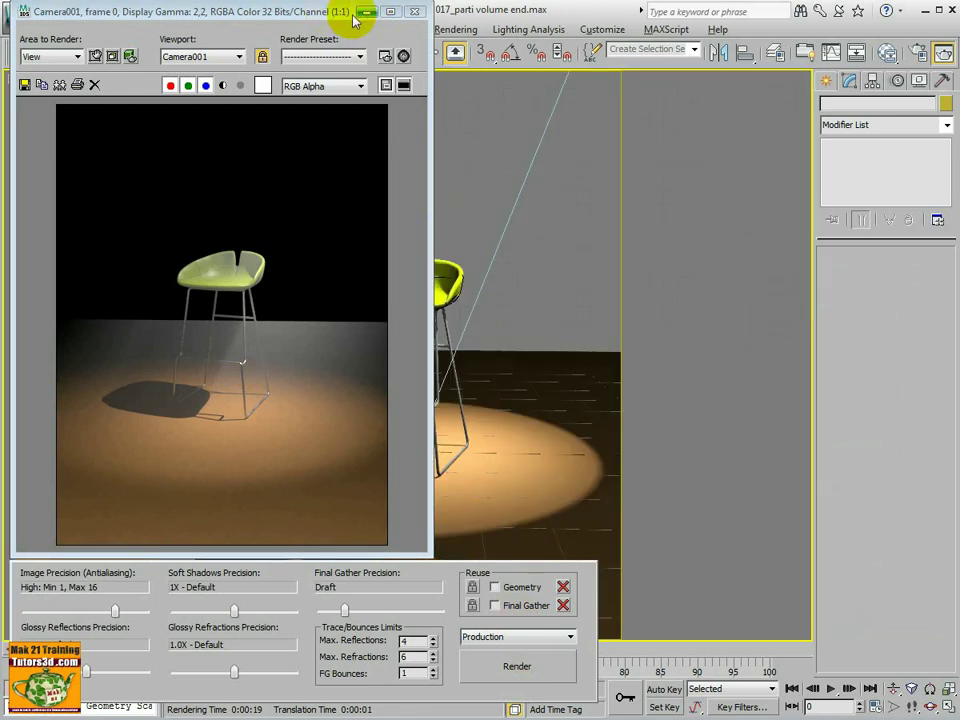
drag(355, 20, 959, 22)
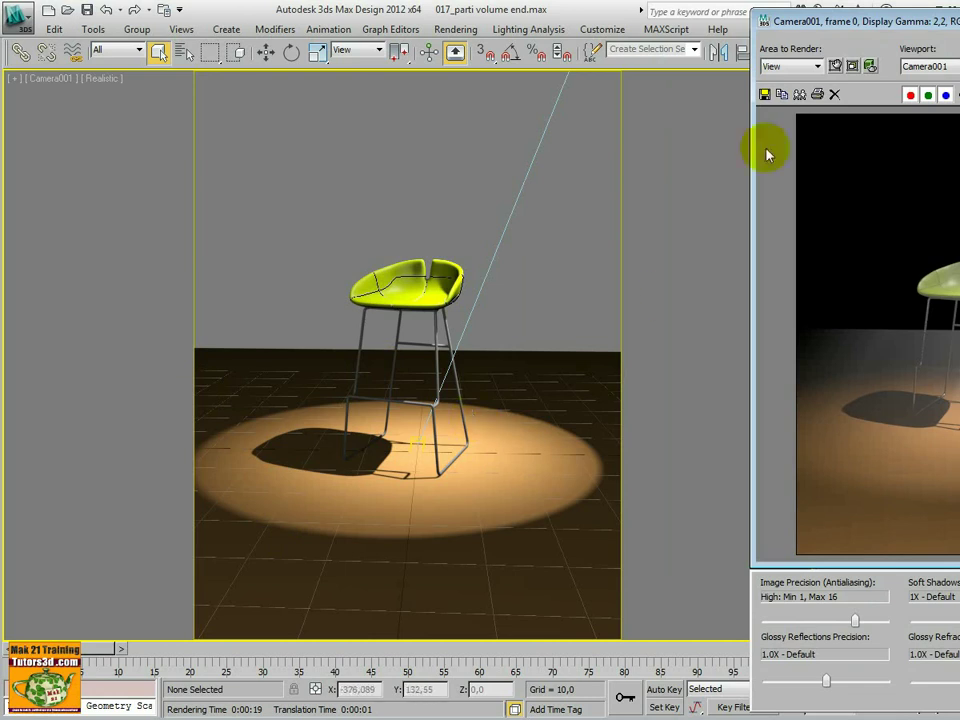
mouse_move(800, 20)
mouse_down()
mouse_move(317, 58)
mouse_move(215, 45)
mouse_up()
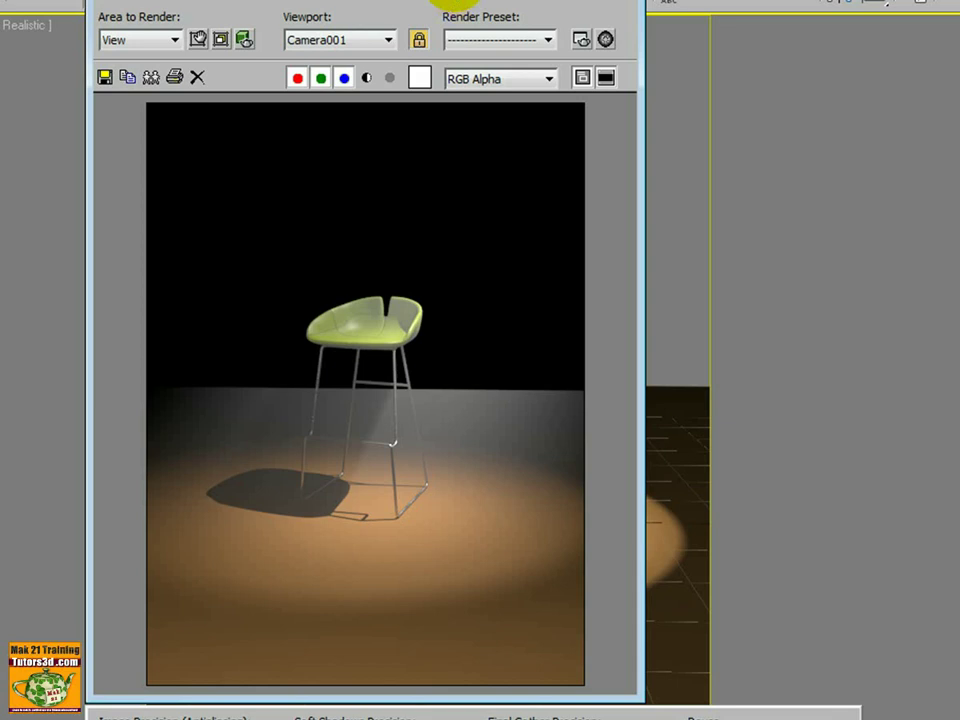
mouse_move(330, 44)
mouse_down()
mouse_move(889, 44)
mouse_move(202, 5)
mouse_up()
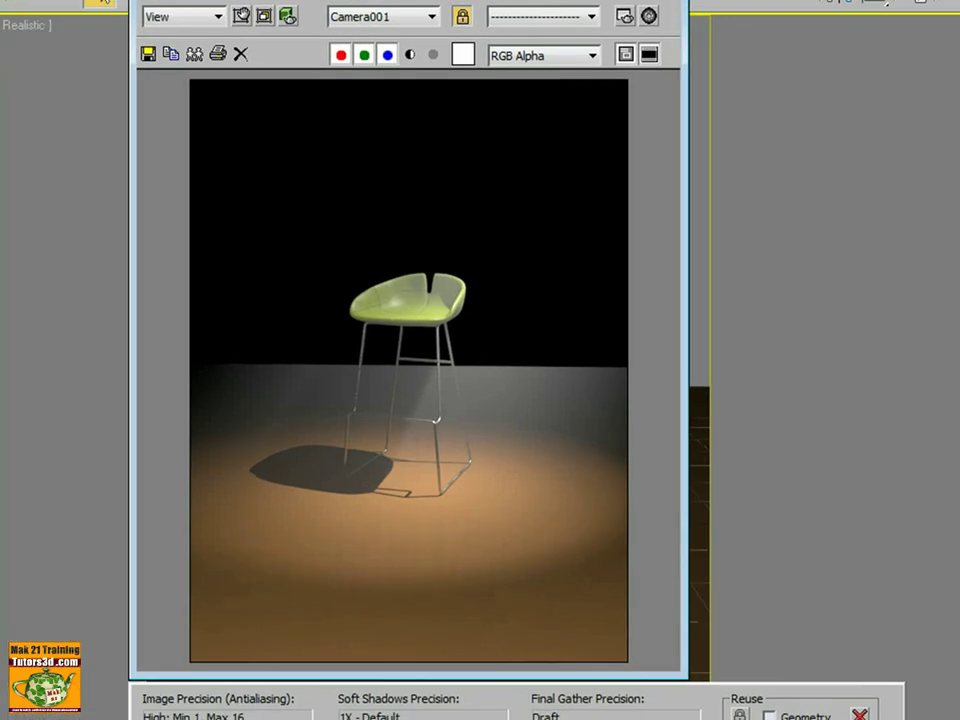